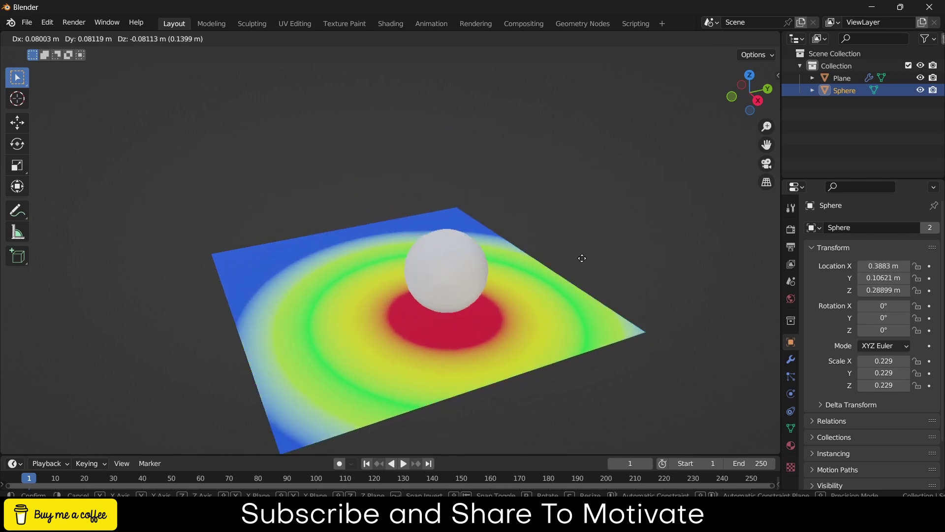
- Delete the default cube, camera and light from the scene
click(505, 242)
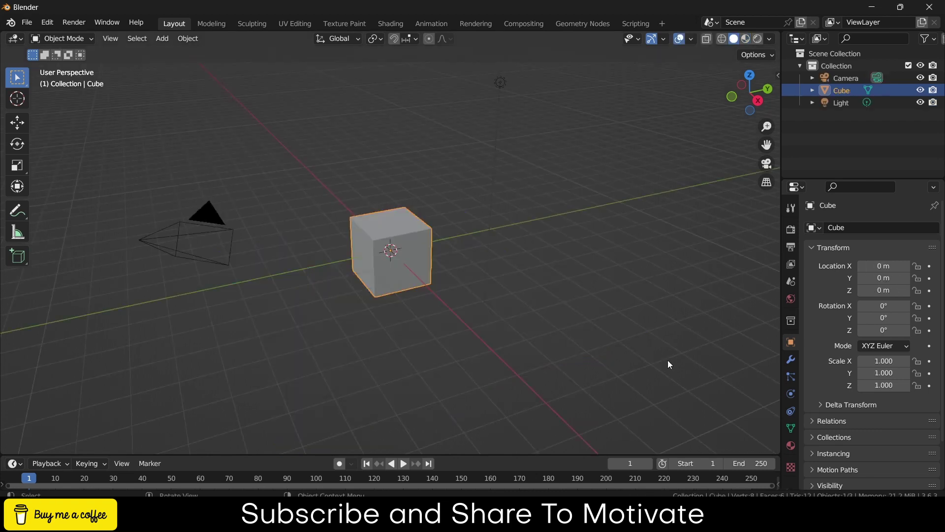
key(a)
key(x)
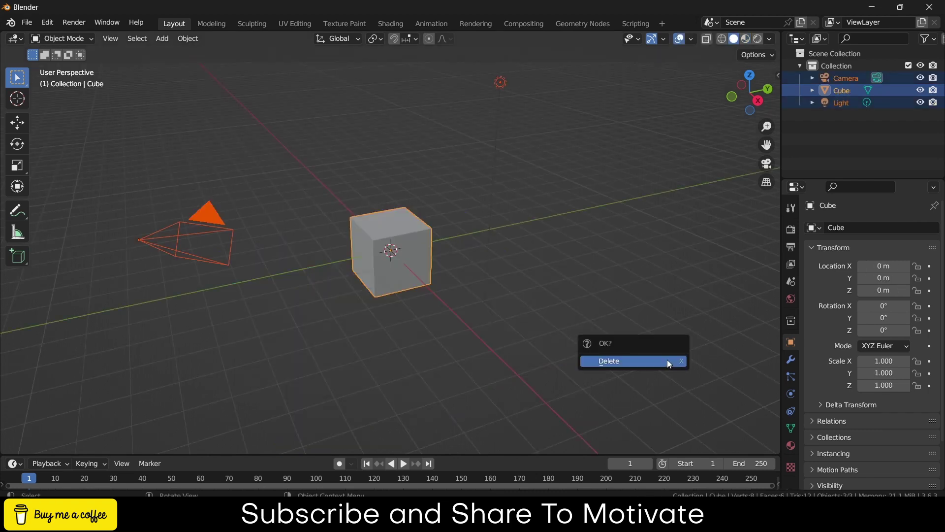
click(666, 361)
- Add a mesh plane at the origin
click(162, 38)
mouse_move(177, 53)
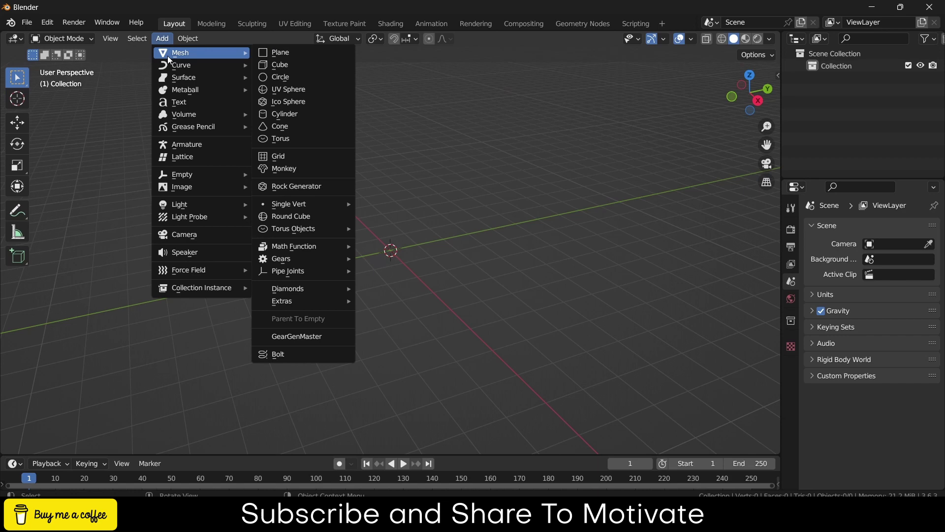
click(268, 52)
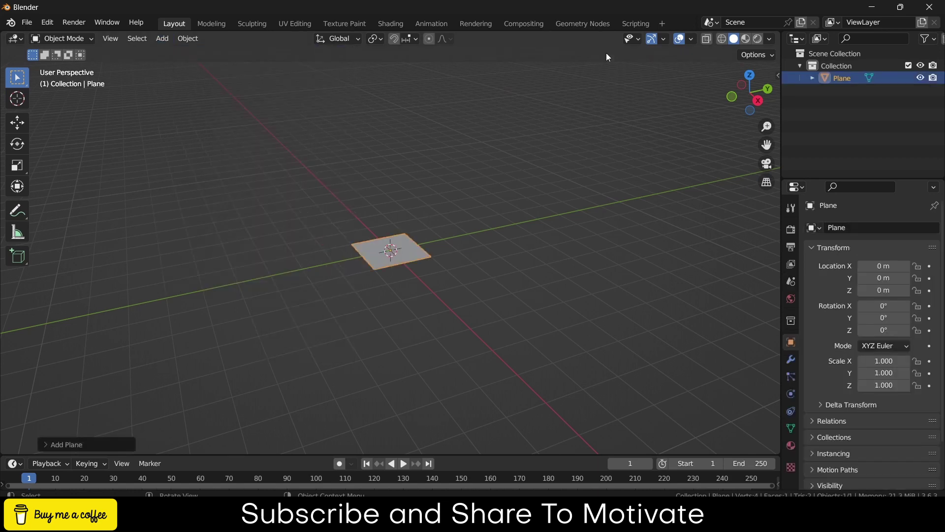
- Give the plane a new node tree in the Geometry Nodes workspace
click(600, 23)
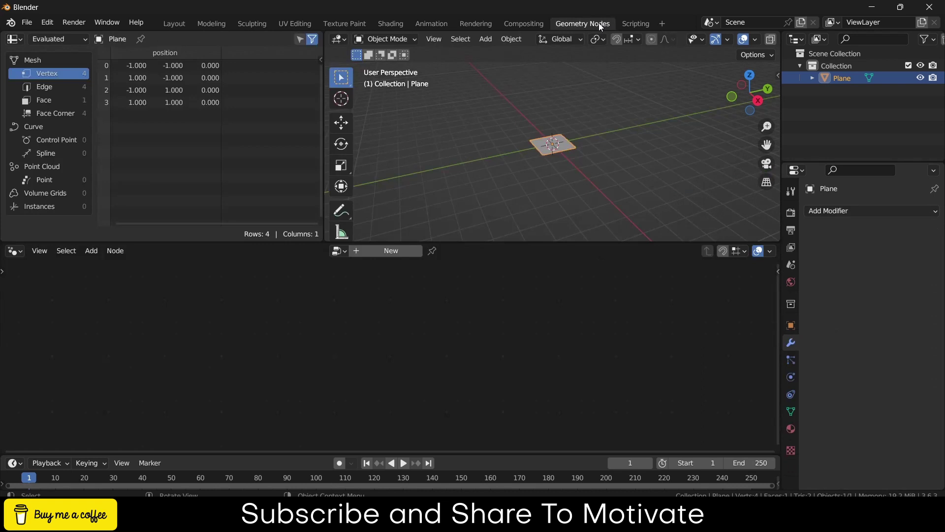
click(396, 251)
scroll(561, 147, up, 4)
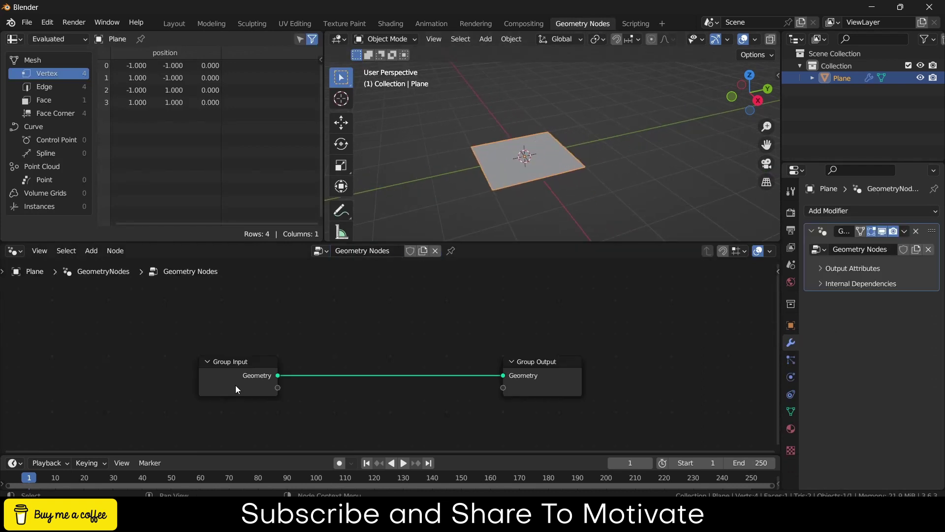
drag(235, 385, 182, 354)
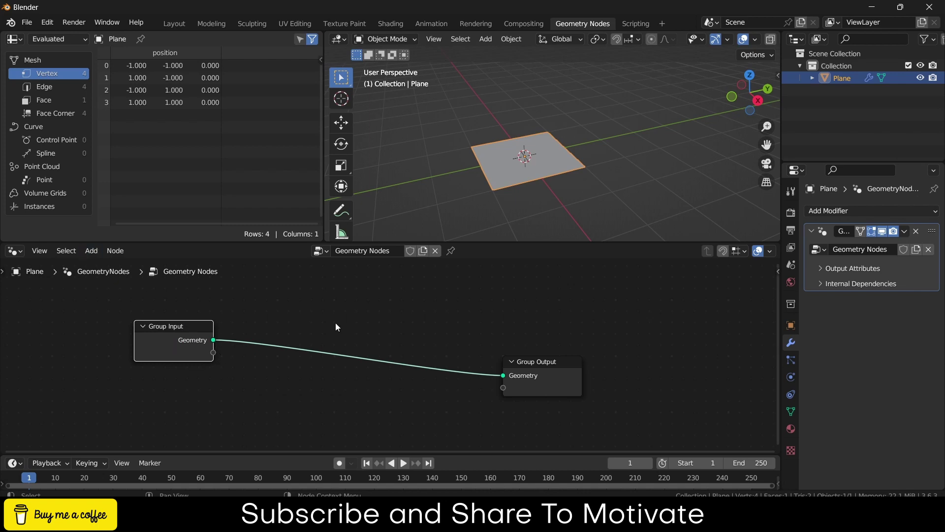
- Insert a Subdivide Mesh node between Group Input and Group Output with Level 3
drag(213, 340, 333, 324)
text(SUB)
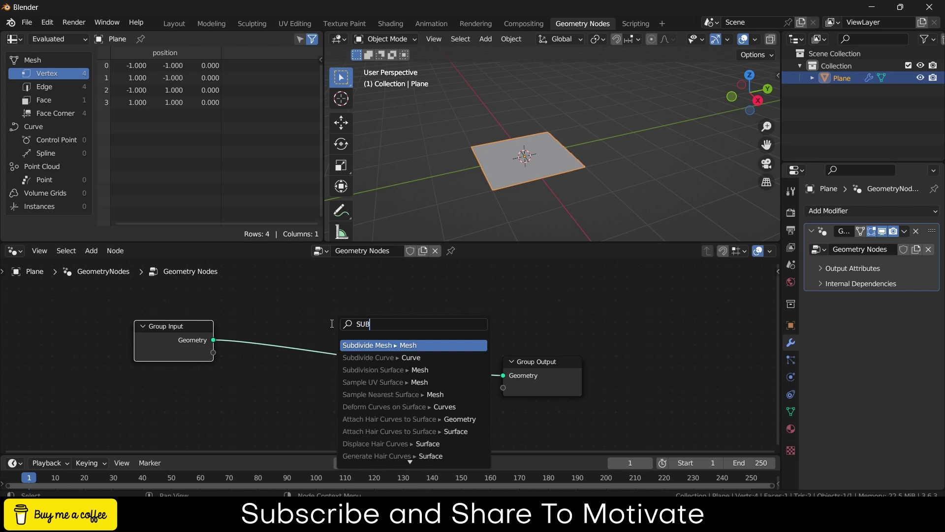
key(Return)
click(298, 354)
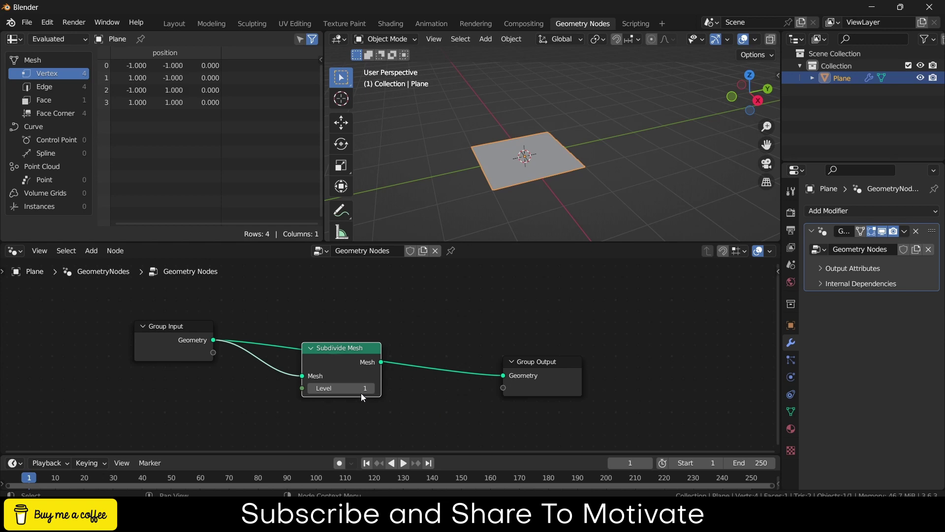
drag(361, 393, 371, 387)
- Add a UV sphere, scale it down and lift it above the plane
click(484, 39)
click(482, 41)
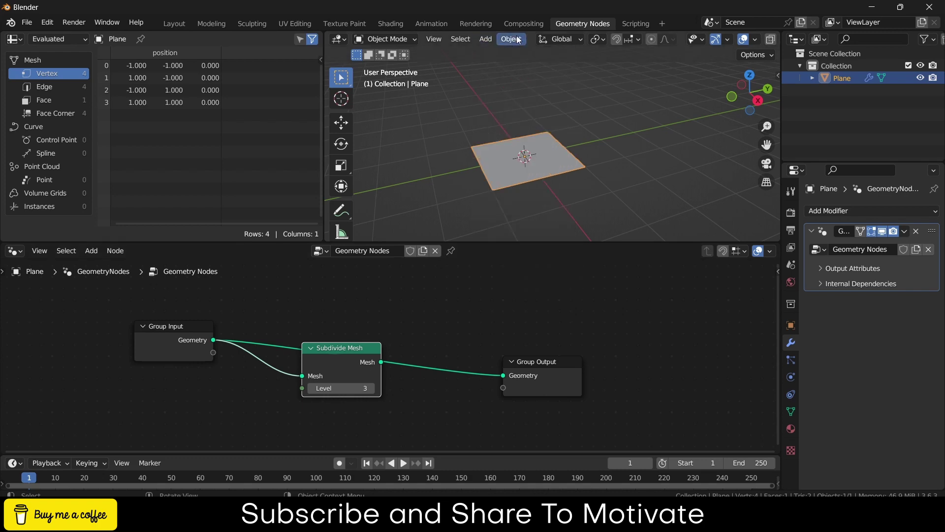
click(484, 39)
mouse_move(507, 53)
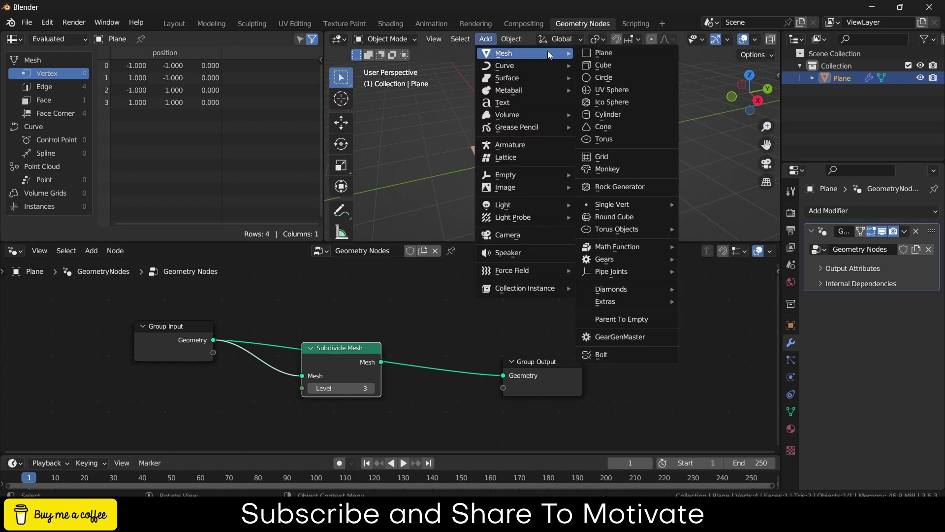
click(606, 90)
key(s)
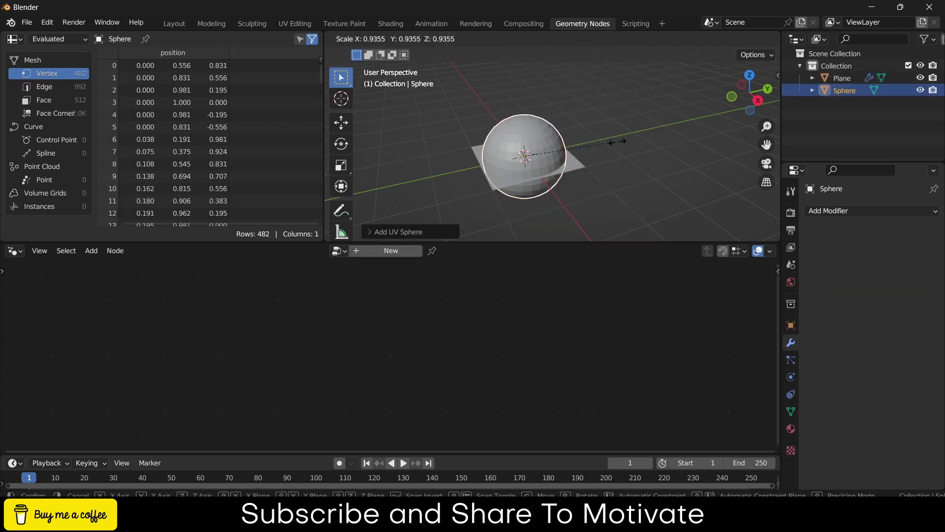
click(542, 171)
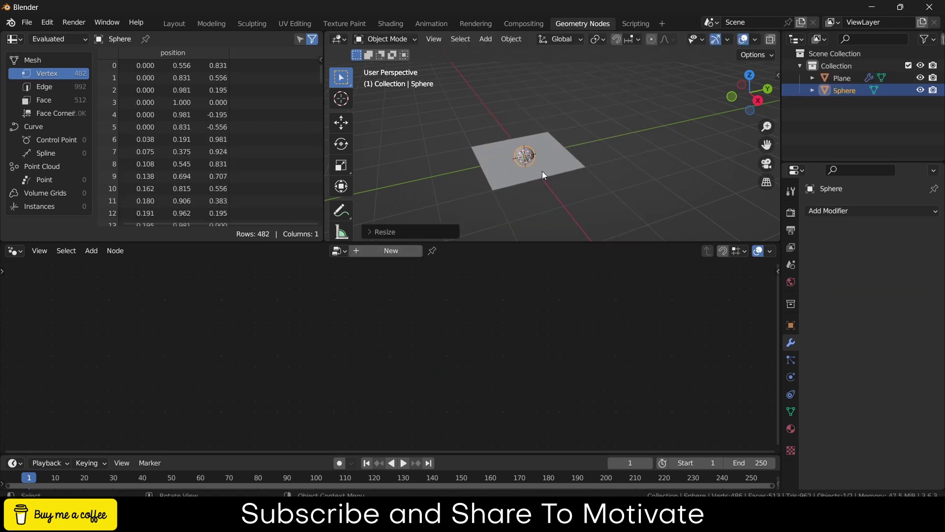
key(g)
key(z)
click(557, 120)
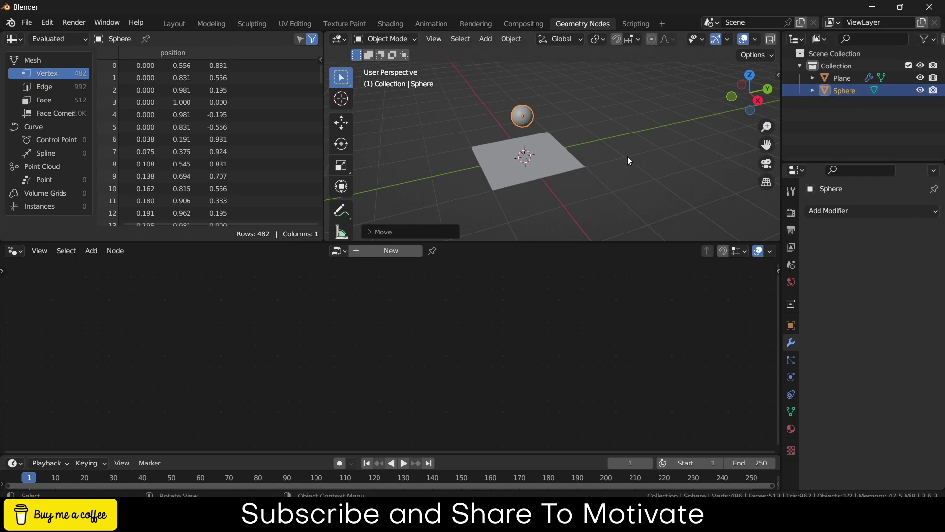
- Bring the Sphere into the plane's node tree as an Object Info node set to Relative
click(559, 161)
drag(843, 90, 123, 412)
middle_drag(206, 404, 253, 331)
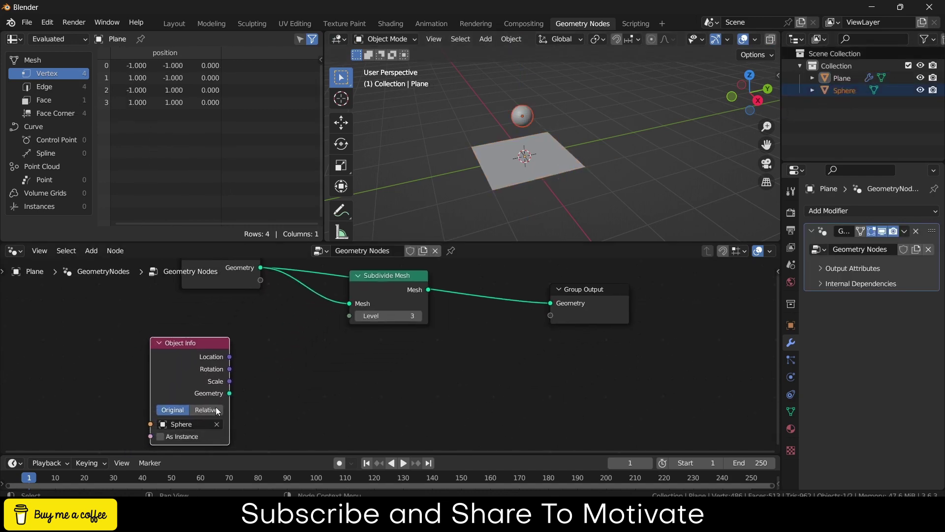
click(206, 410)
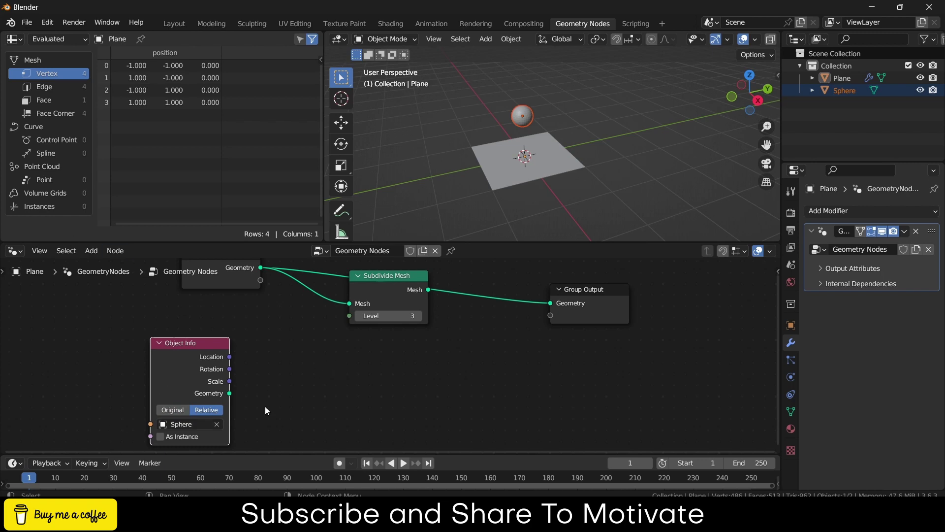
key(g)
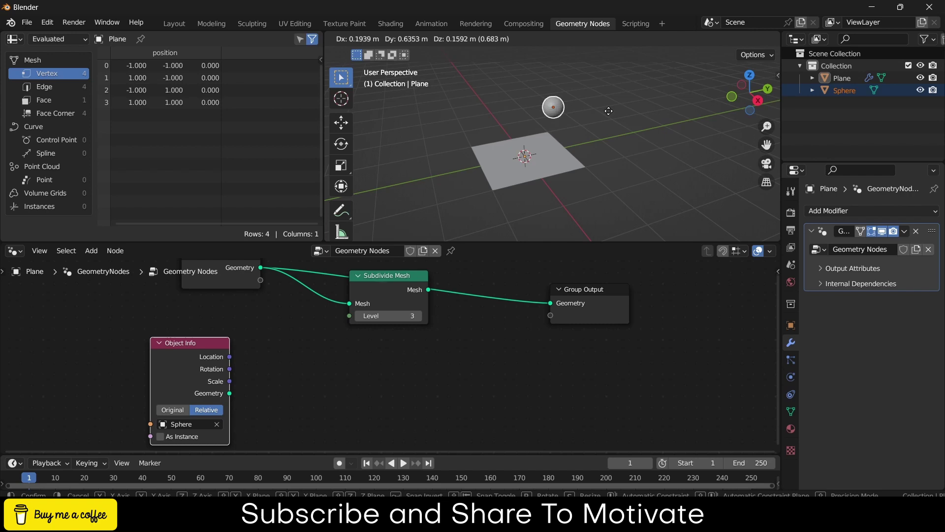
key(Escape)
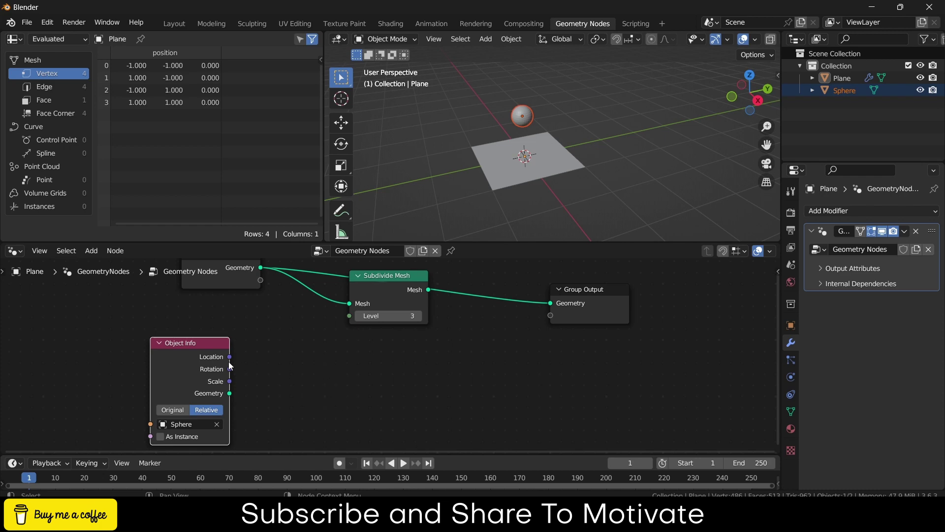
- Add a Geometry Proximity node targeting the sphere's geometry, and move Group Output right
drag(230, 393, 278, 369)
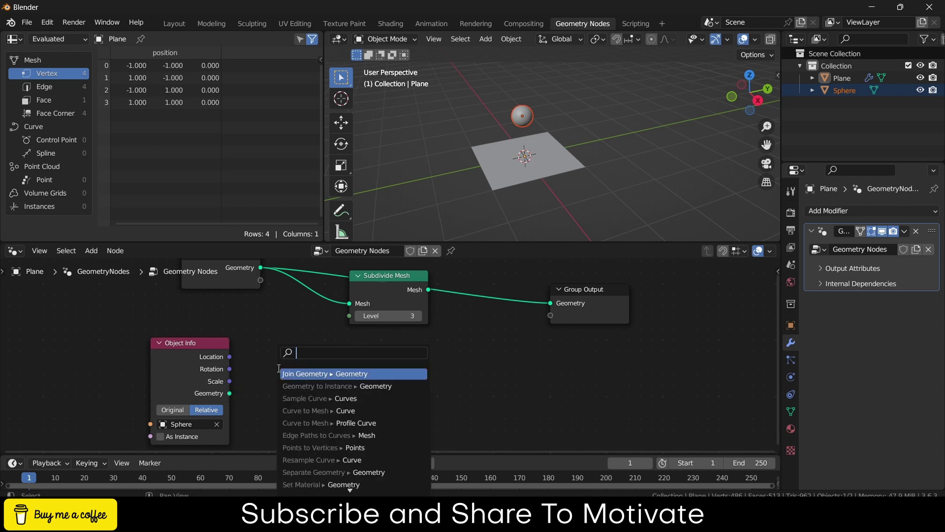
text(PRO)
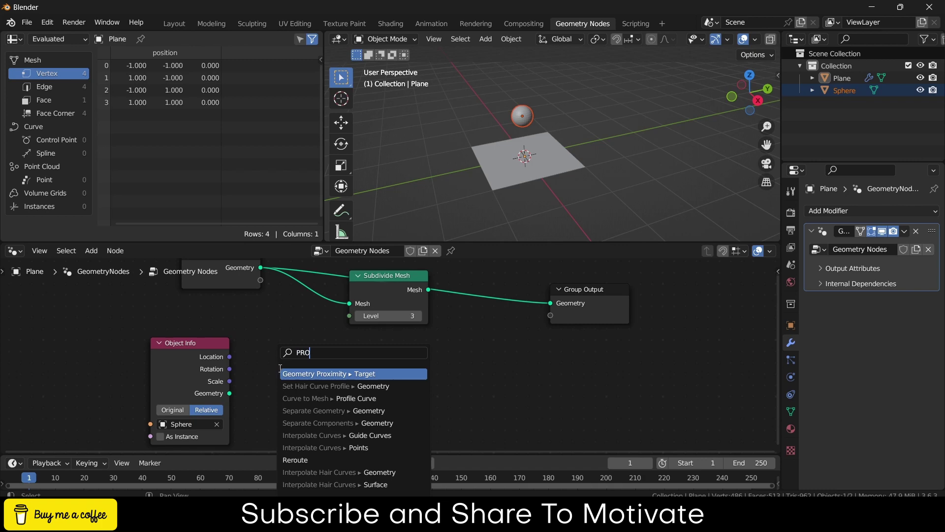
click(314, 373)
click(314, 373)
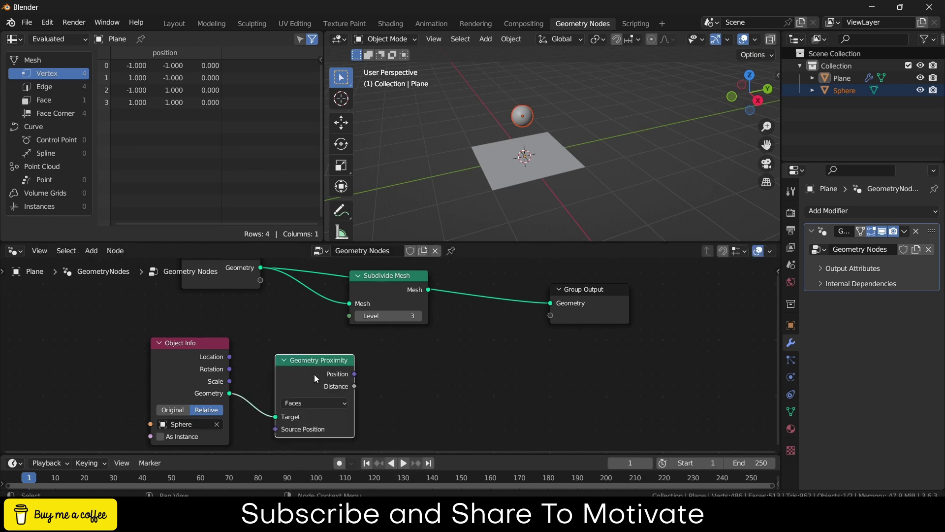
drag(575, 301, 656, 307)
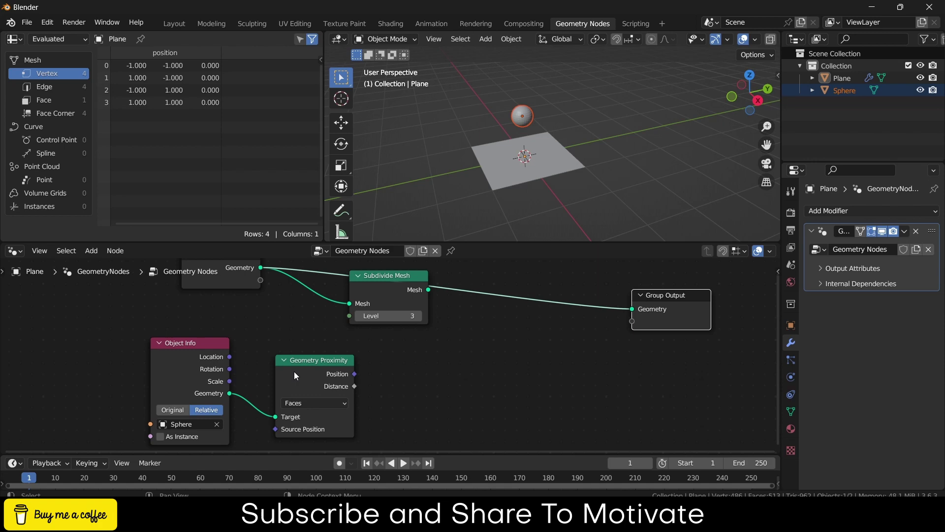
- Add a Named Attribute node below the link
key(shift+a)
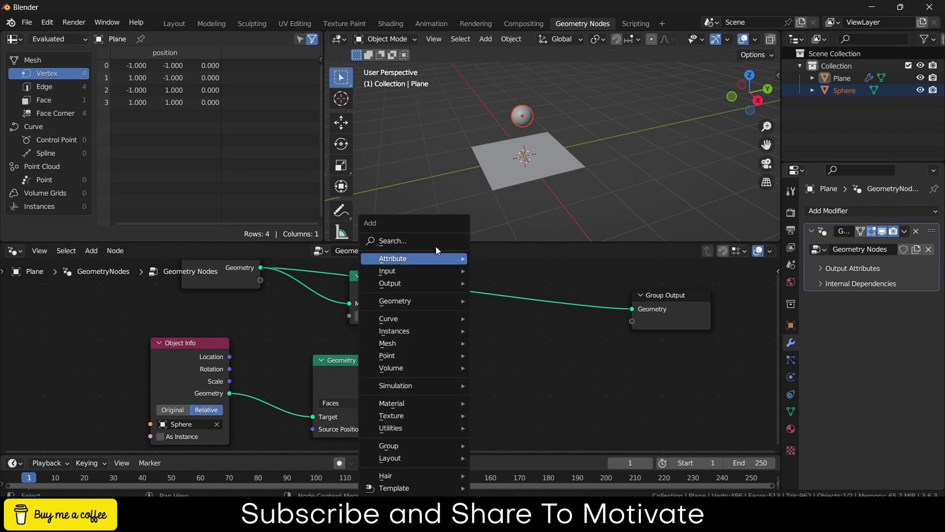
click(441, 240)
text(ATT)
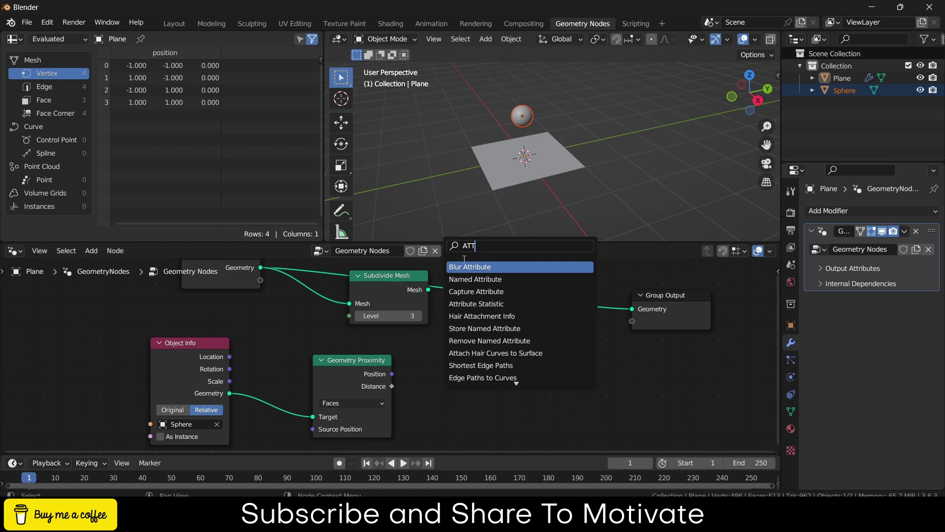
click(475, 279)
click(507, 351)
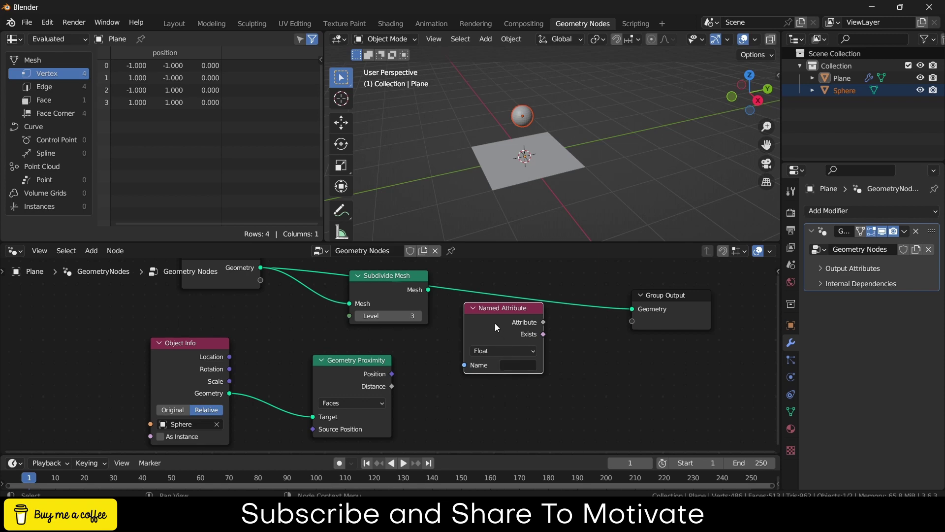
- Replace Named Attribute with Store Named Attribute, fed by the subdivided mesh and proximity Distance
key(x)
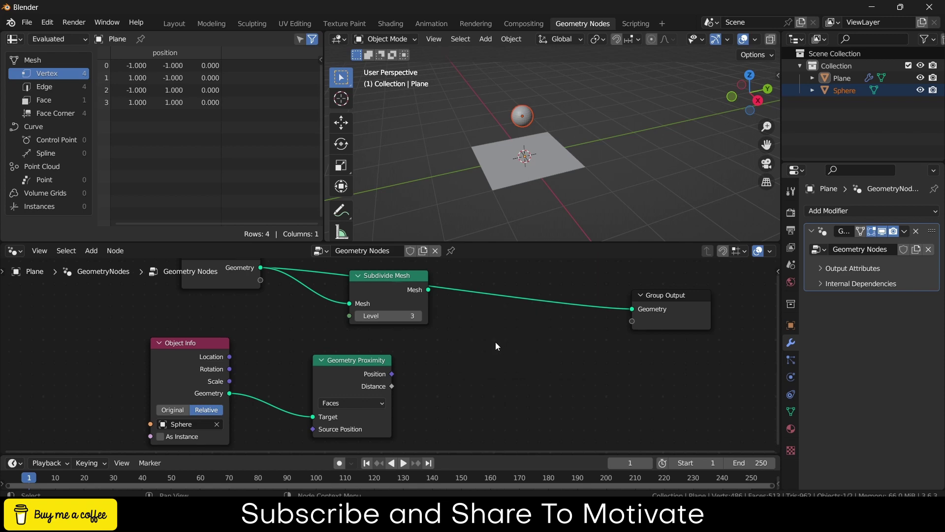
key(shift+a)
text(STORE)
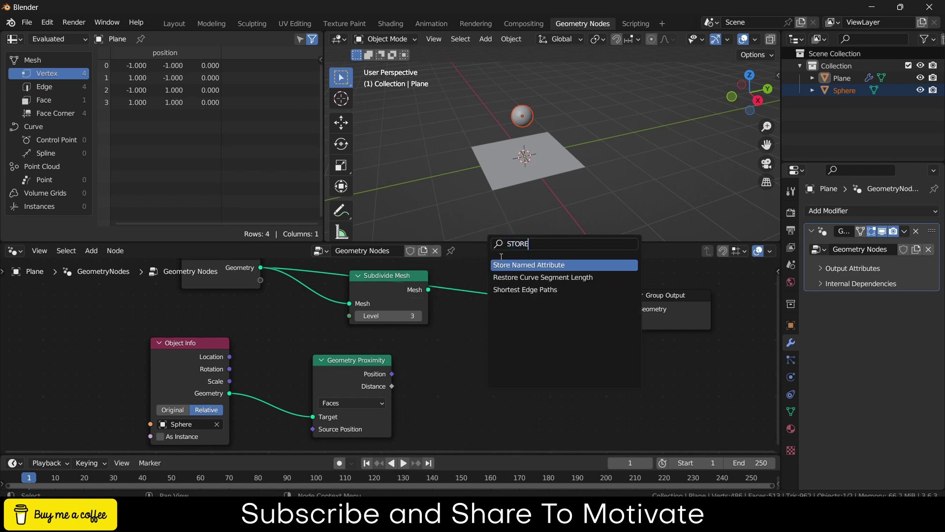
key(Return)
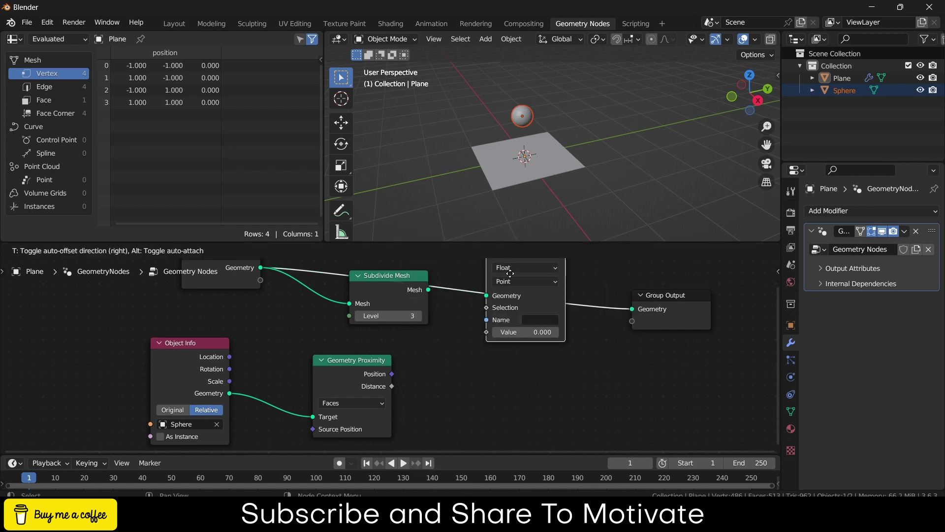
click(491, 331)
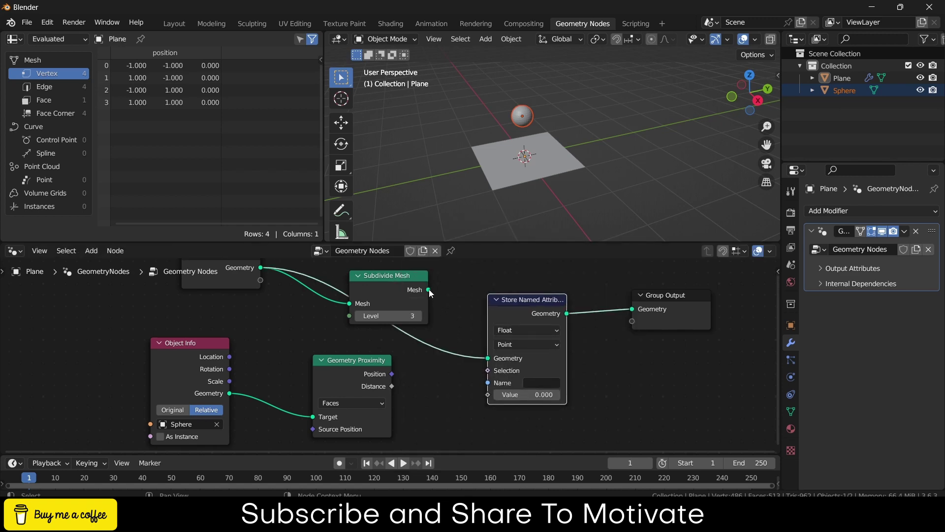
drag(429, 290, 488, 358)
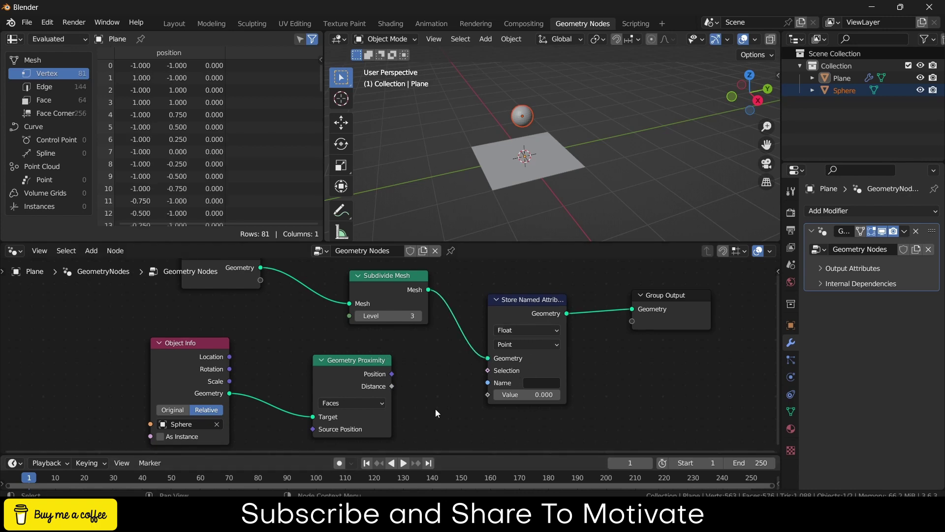
drag(393, 386, 497, 393)
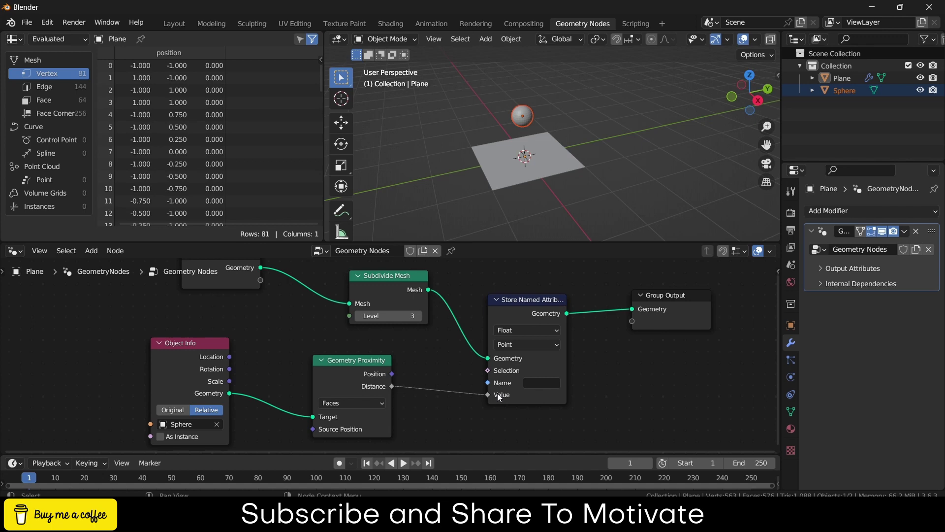
- Name the stored attribute 'sim' in lowercase
click(546, 382)
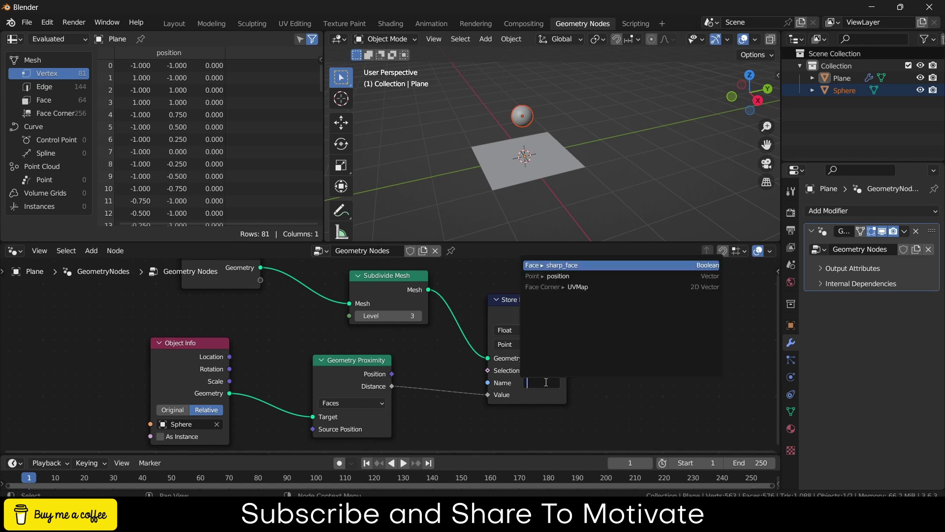
text(SIM)
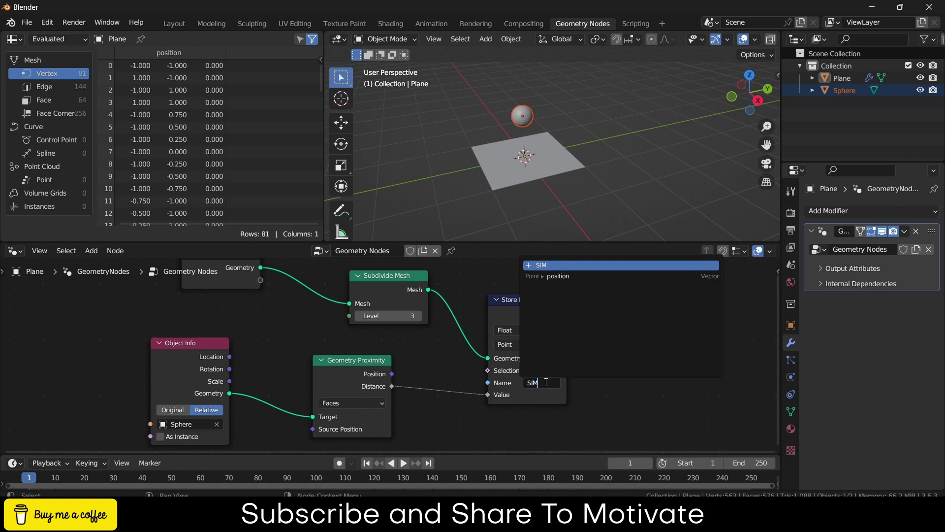
key(BackSpace)
key(BackSpace)
key(BackSpace)
key(Caps_Lock)
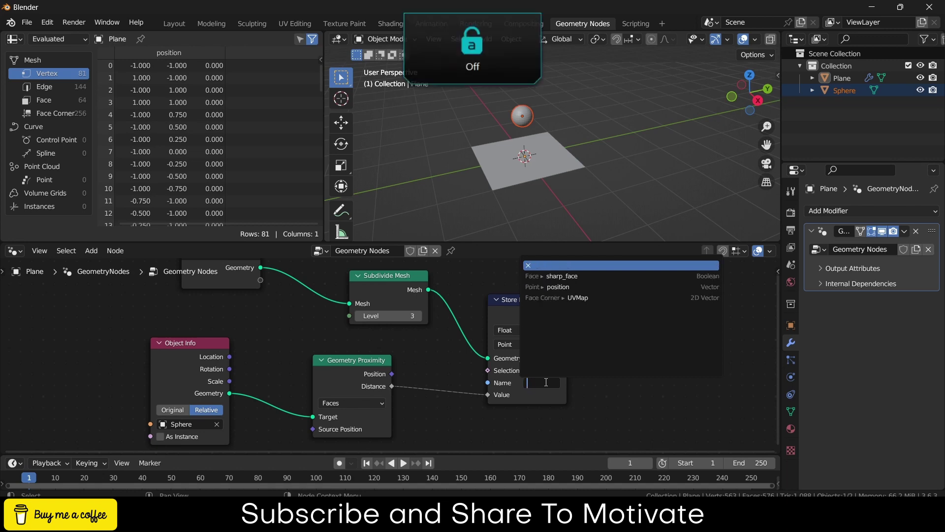
text(sim)
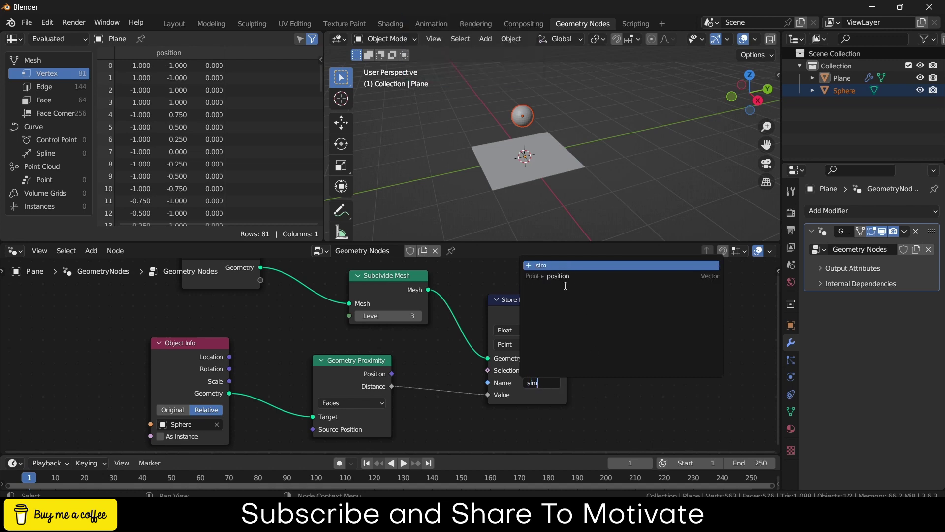
click(548, 266)
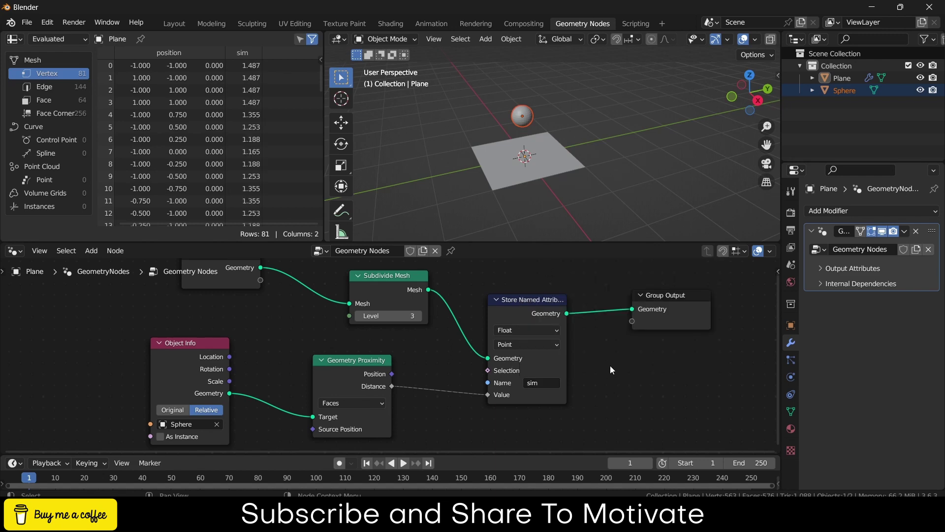
- Create a new material for the plane named 'material'
drag(664, 313, 768, 327)
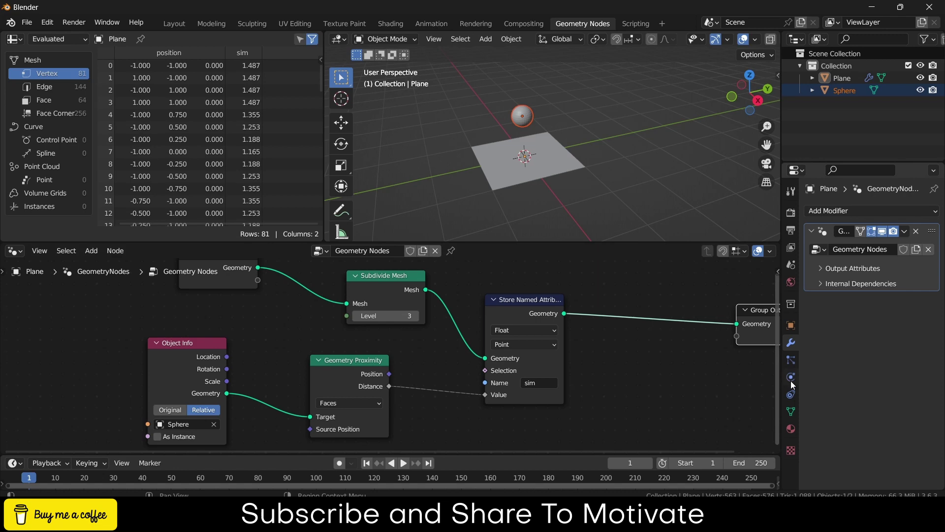
click(791, 428)
click(874, 264)
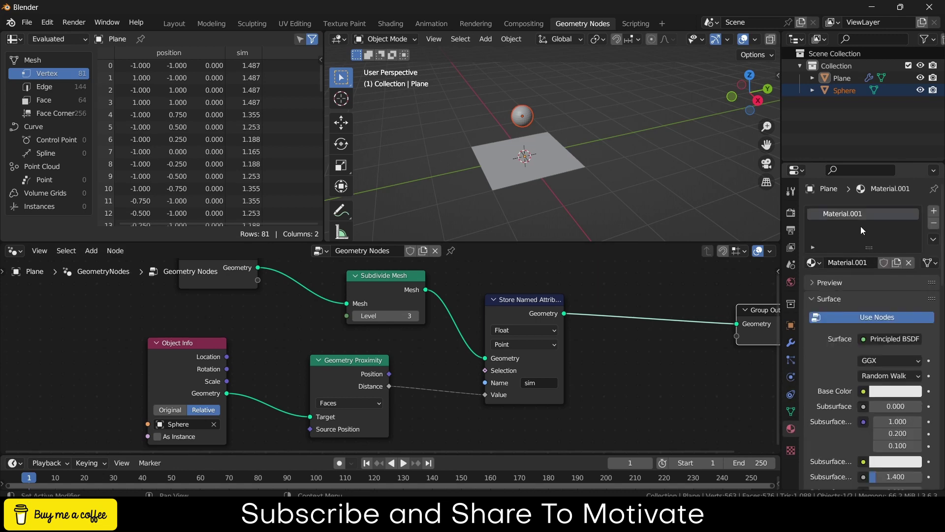
double_click(851, 214)
text(material)
key(Return)
- Insert a Set Material node before Group Output that assigns 'material'
key(shift+a)
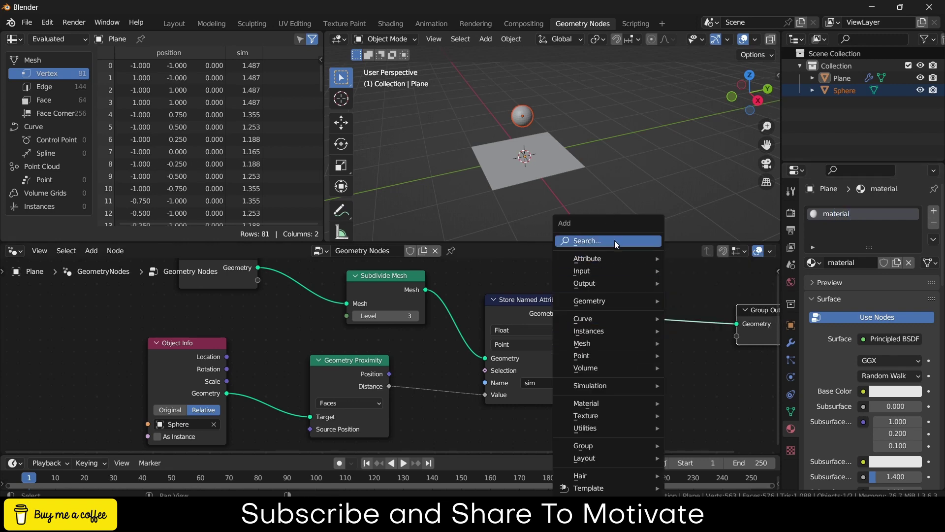
click(614, 240)
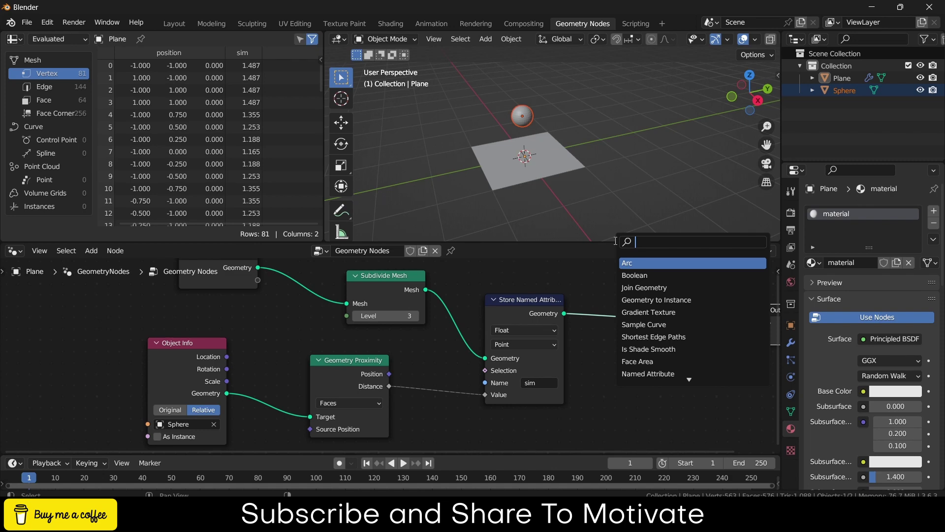
text(set)
click(681, 275)
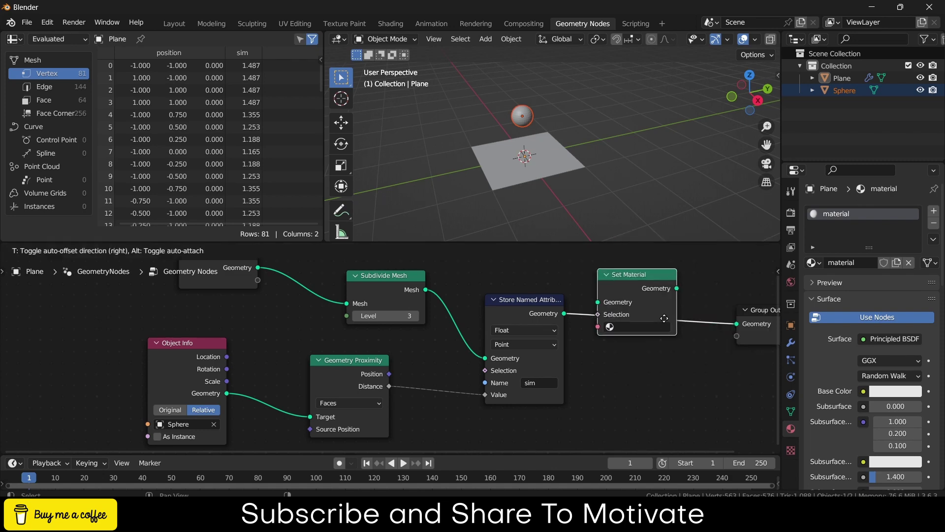
click(673, 330)
click(662, 340)
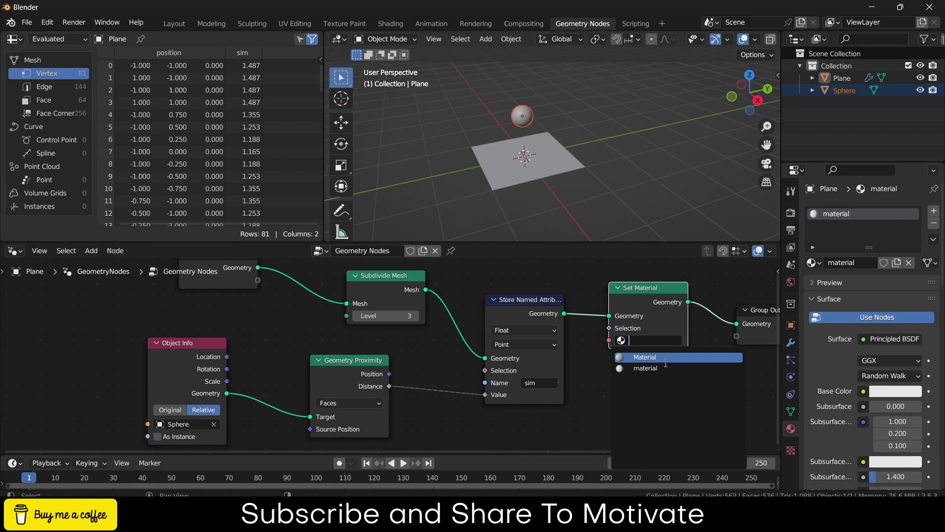
click(669, 367)
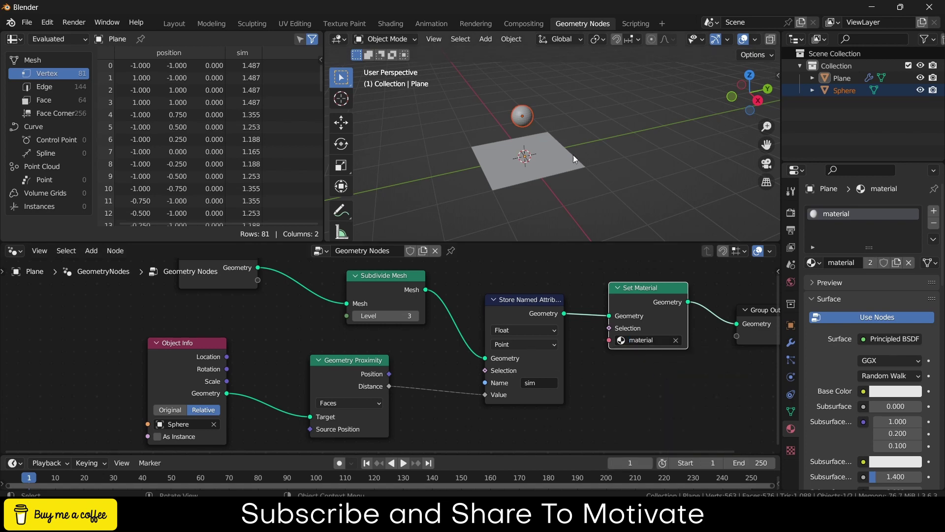
- Switch the viewport to Material Preview shading and select the plane
scroll(713, 36, down, 4)
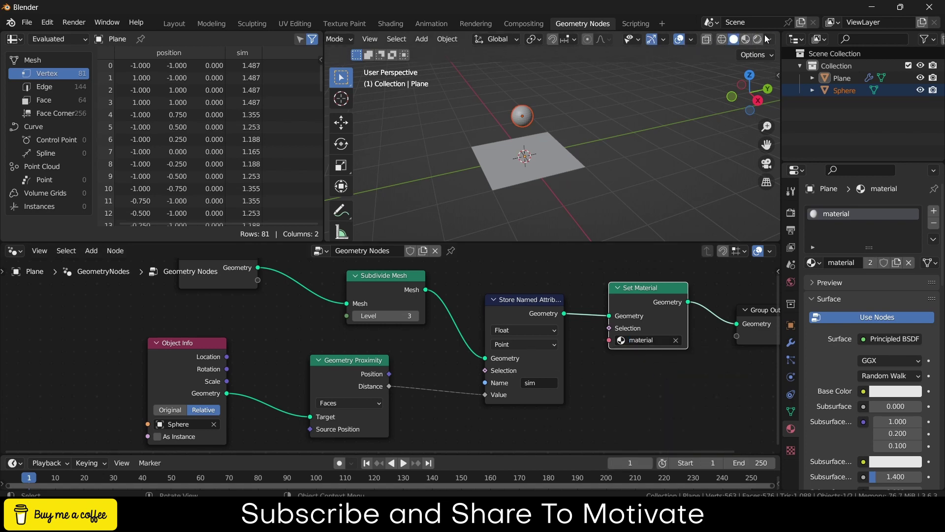
click(758, 39)
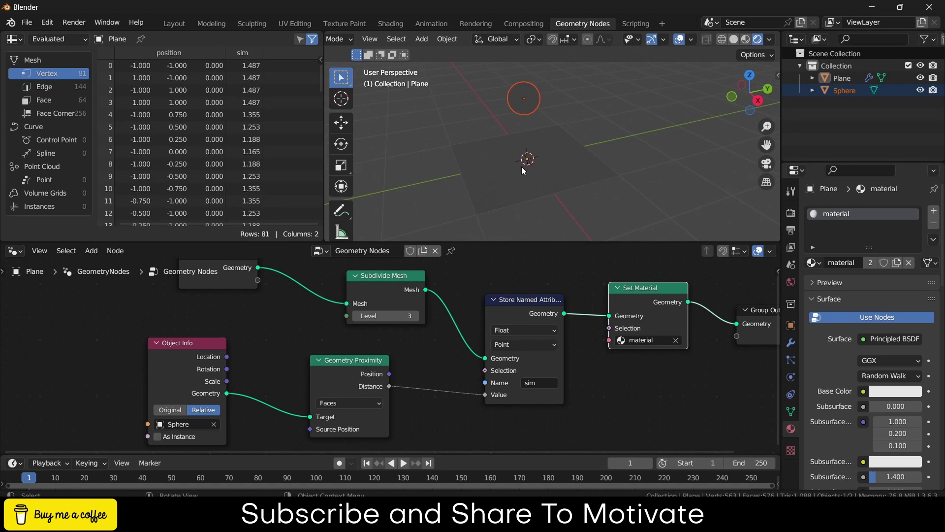
click(747, 40)
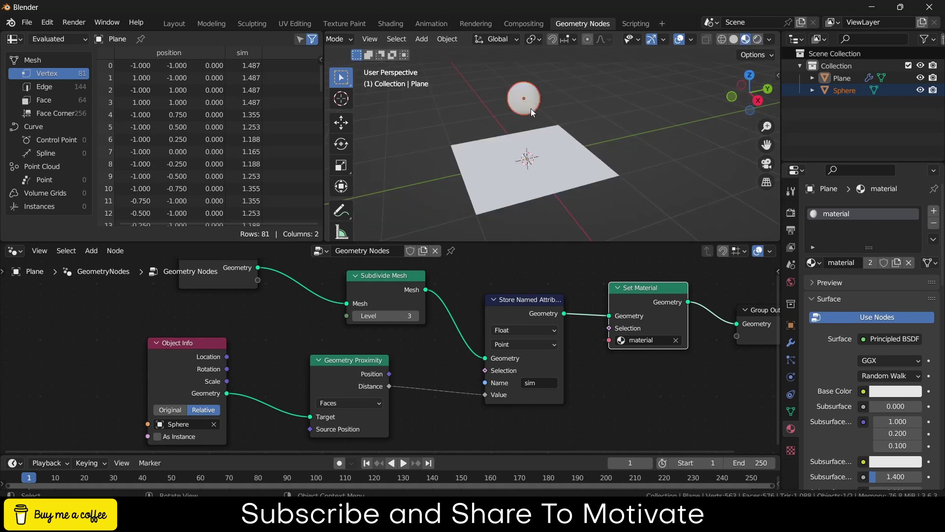
click(556, 160)
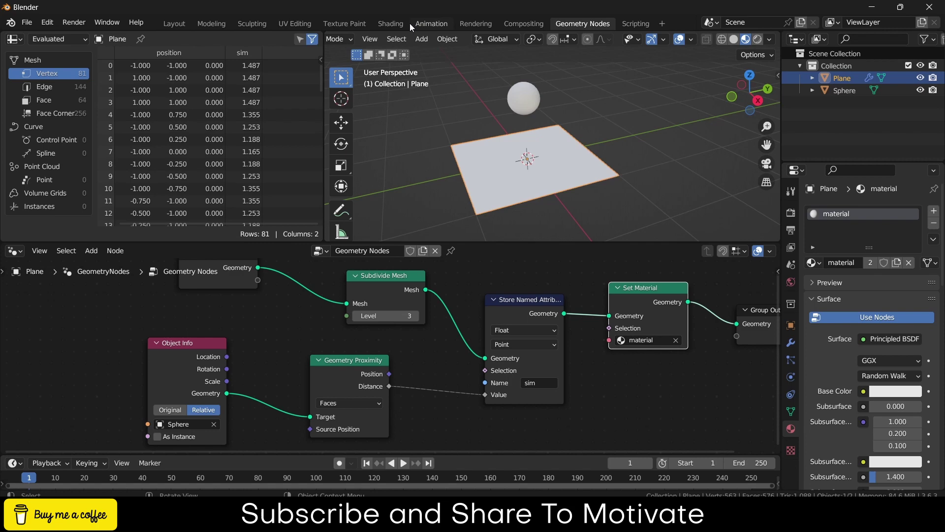
- In the Shading workspace, add an Attribute node that reads 'sim'
click(386, 23)
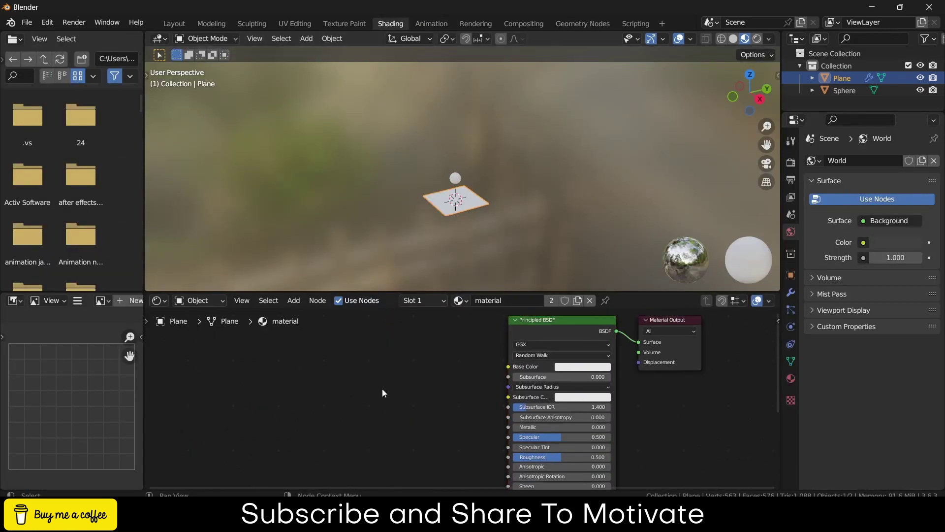
key(shift+a)
click(350, 345)
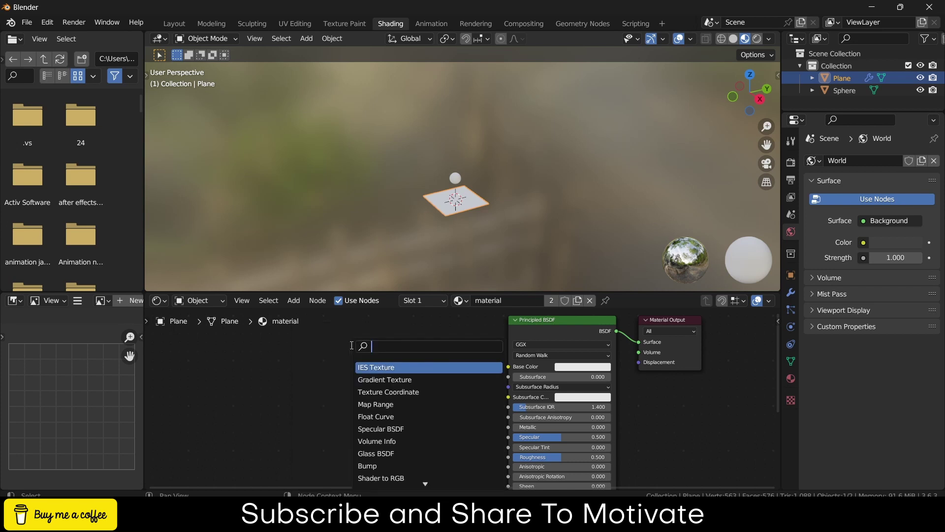
text(att)
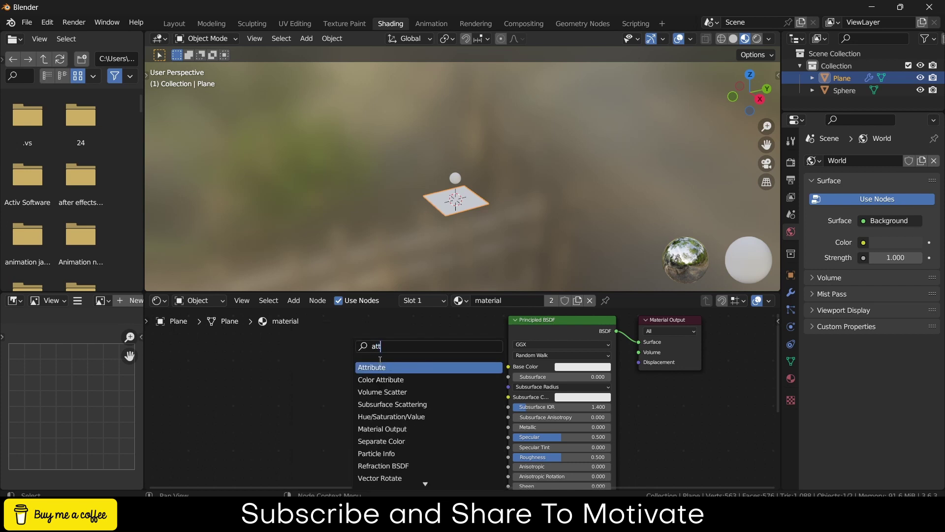
key(Return)
click(355, 371)
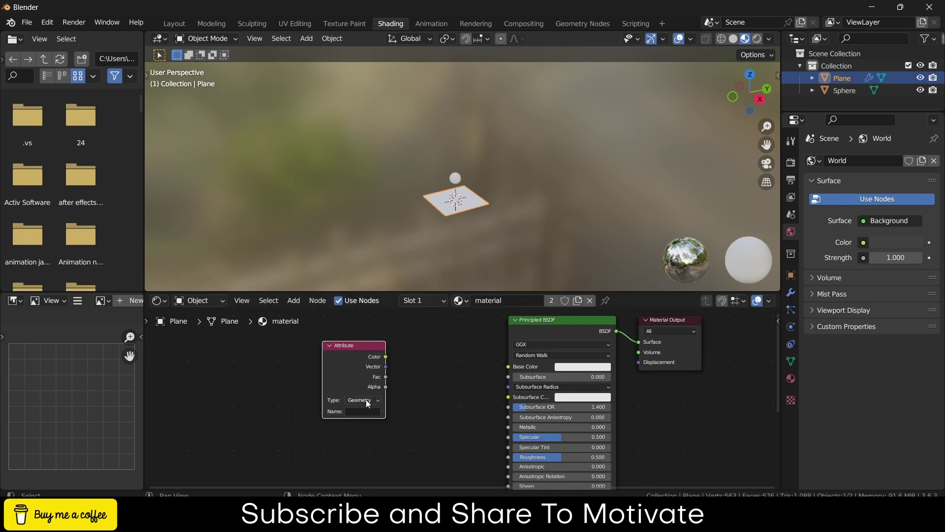
click(362, 411)
text(sim)
click(440, 394)
drag(369, 373, 315, 373)
click(367, 413)
- Add a Color Ramp, linking Attribute Color to Fac and ramp Color to Base Color
key(shift+a)
click(349, 344)
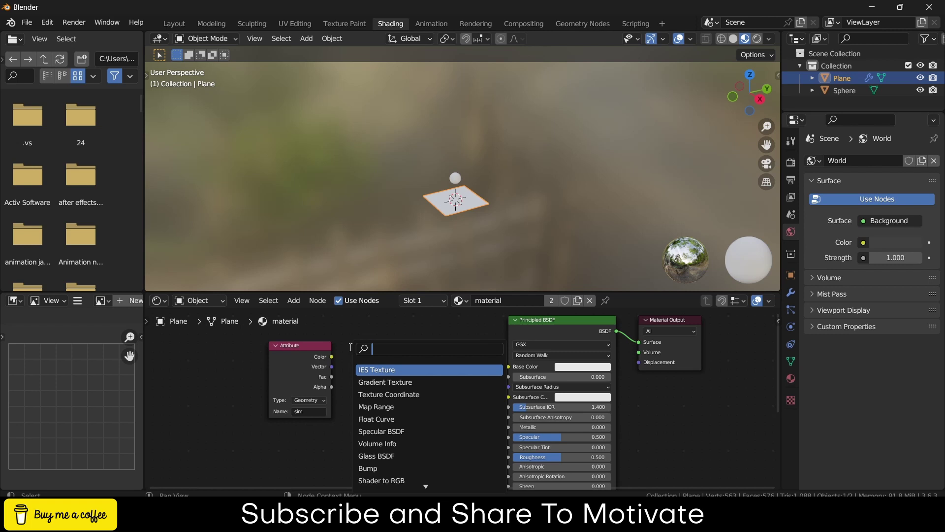
text(colo)
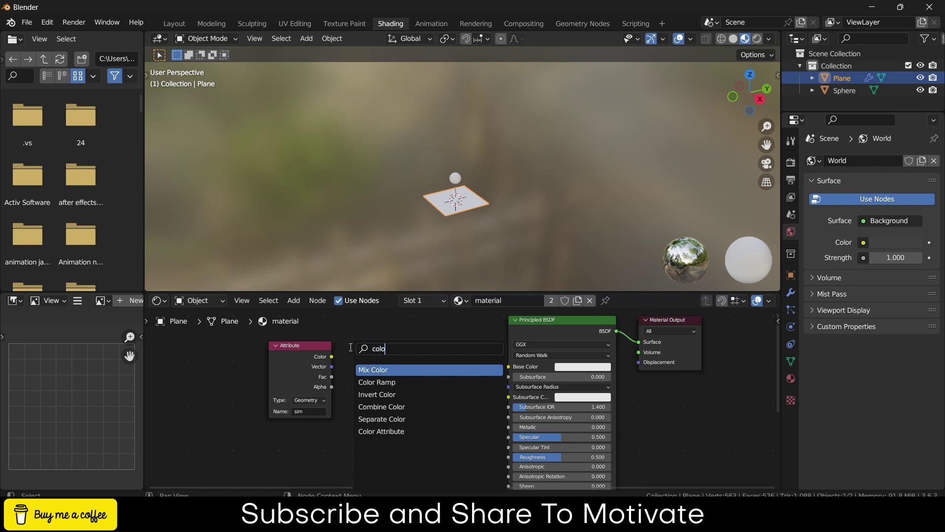
click(376, 382)
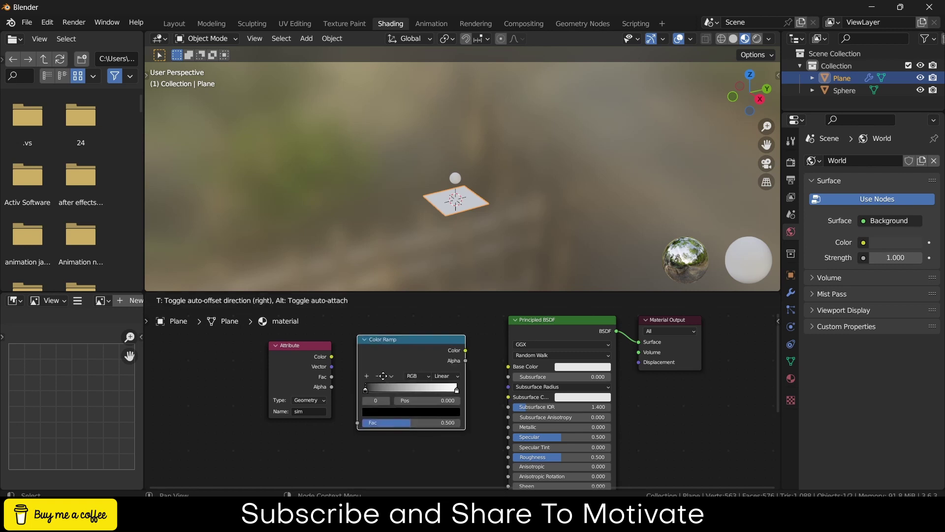
click(385, 378)
click(331, 360)
drag(330, 357, 357, 422)
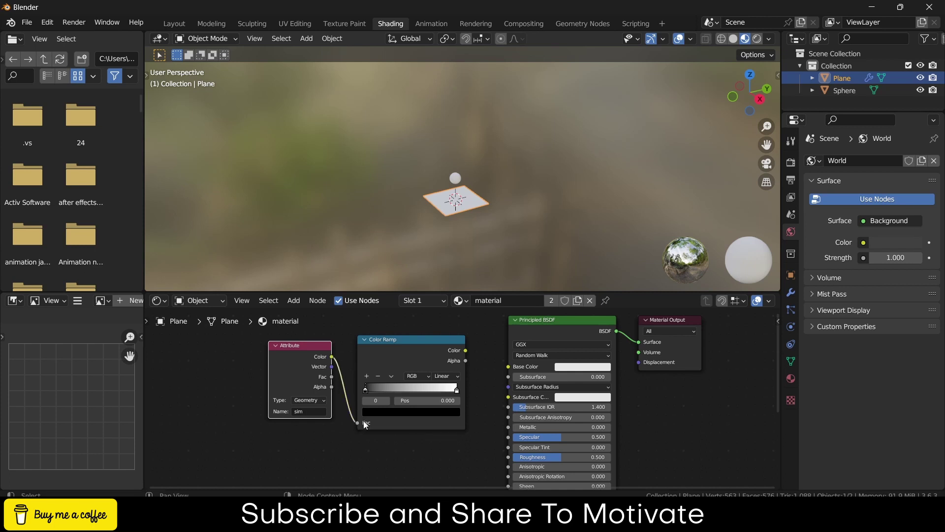
drag(464, 350, 508, 366)
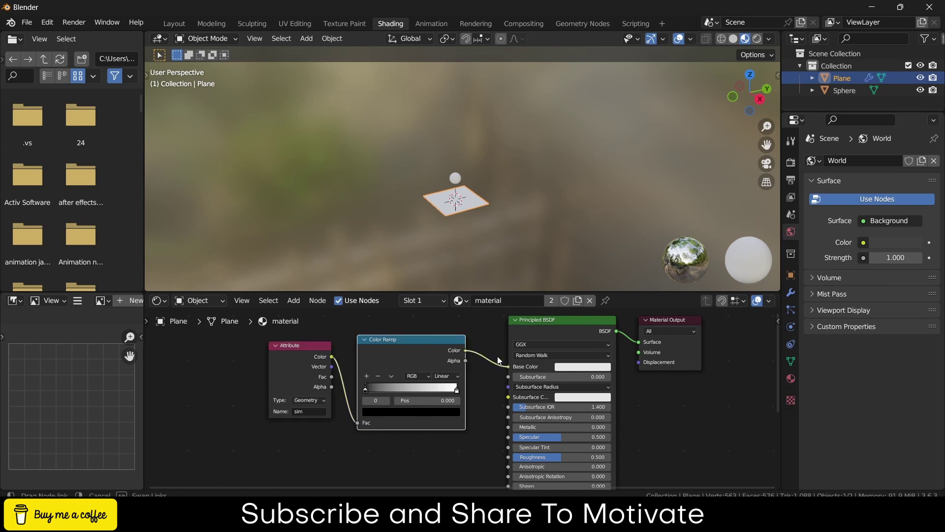
scroll(447, 199, up, 3)
scroll(448, 199, up, 2)
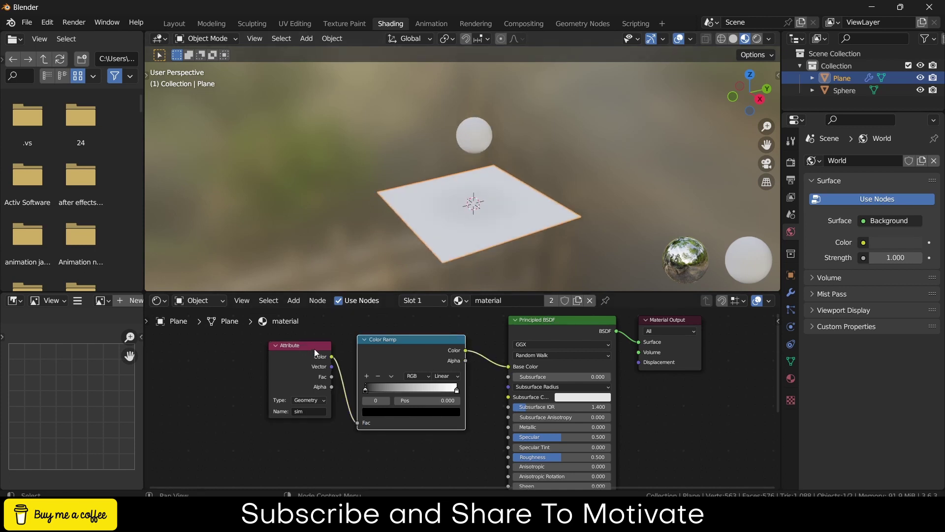
drag(315, 349, 294, 353)
- Test-move the sphere, cancel, and reselect the plane
click(475, 134)
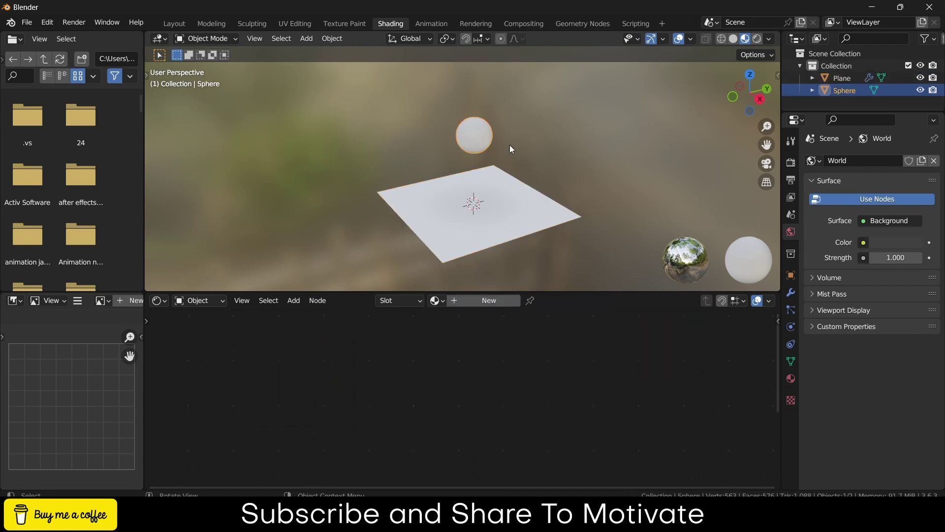
key(g)
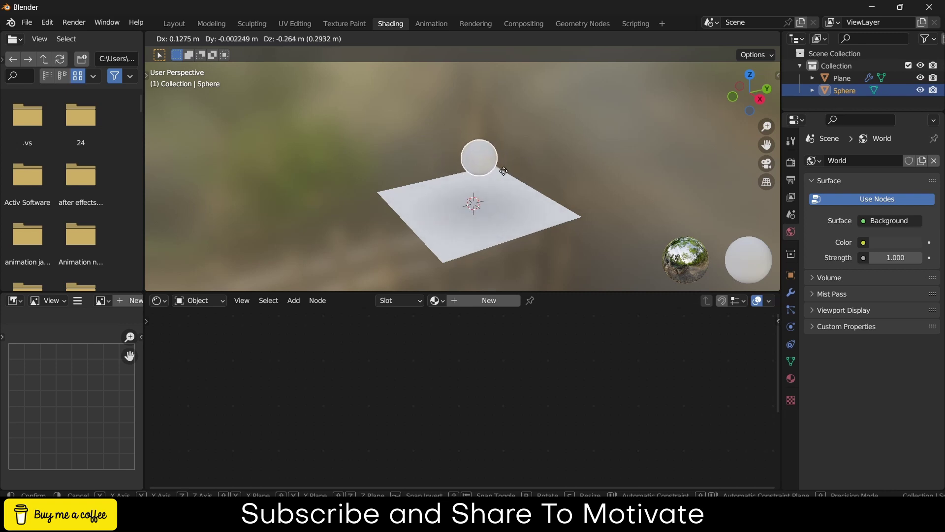
right_click(522, 196)
click(504, 220)
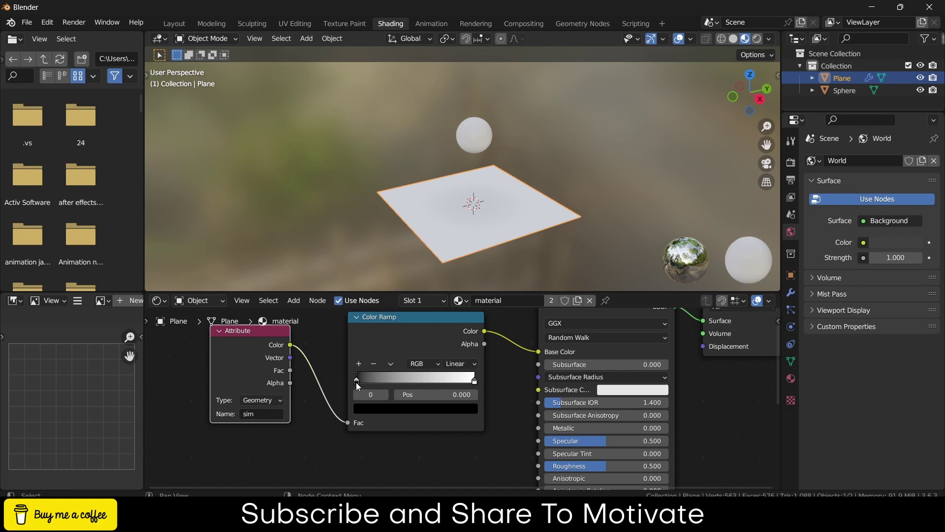
- Make the first ramp stops red and add extra stops near 0.2
click(413, 410)
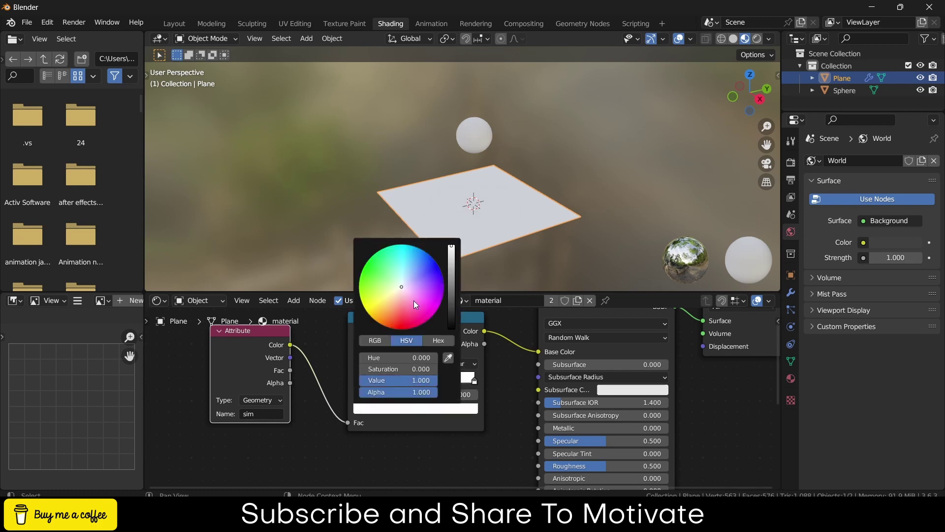
drag(413, 300, 402, 328)
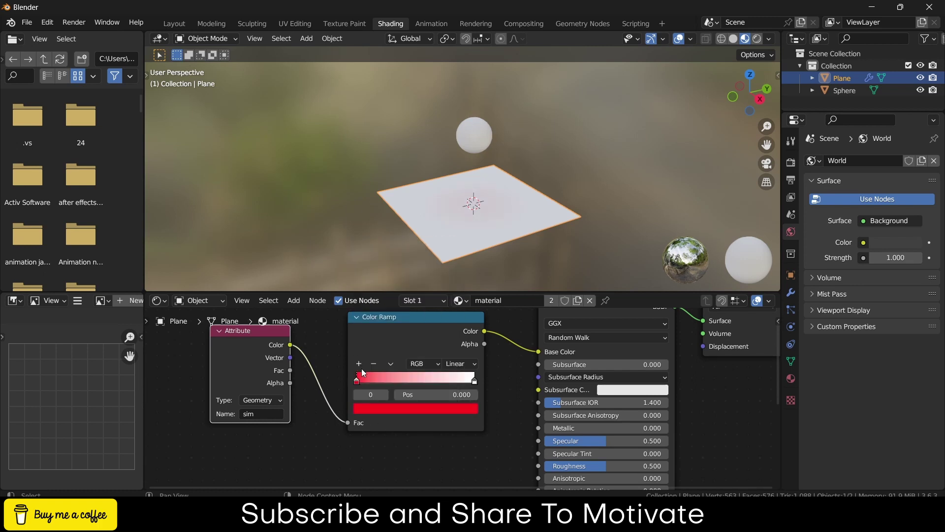
click(359, 365)
mouse_move(415, 381)
mouse_down()
mouse_move(380, 382)
mouse_move(430, 382)
mouse_up()
click(358, 364)
drag(368, 381, 377, 380)
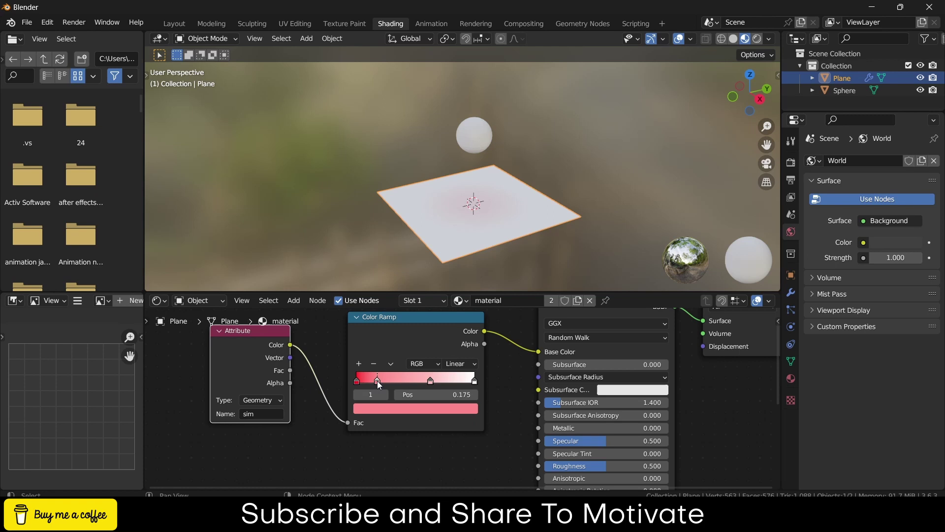
click(400, 407)
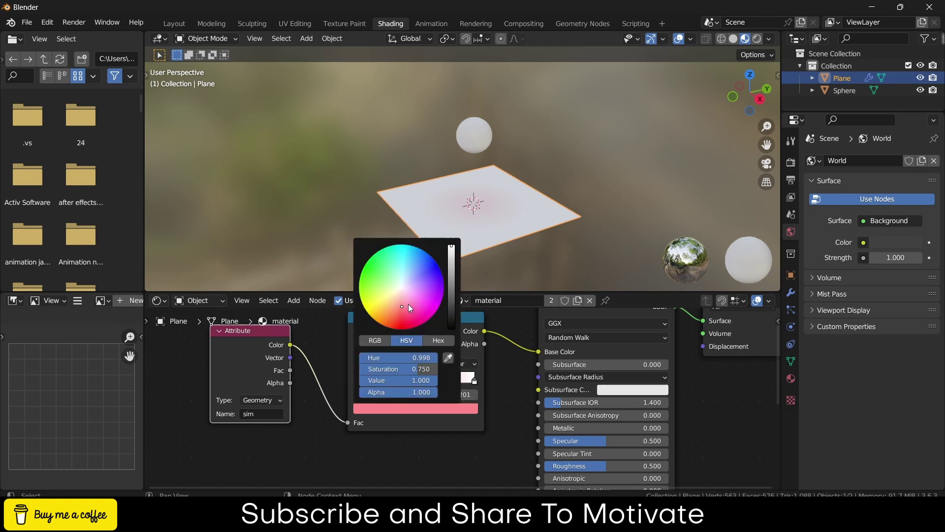
drag(409, 303, 402, 327)
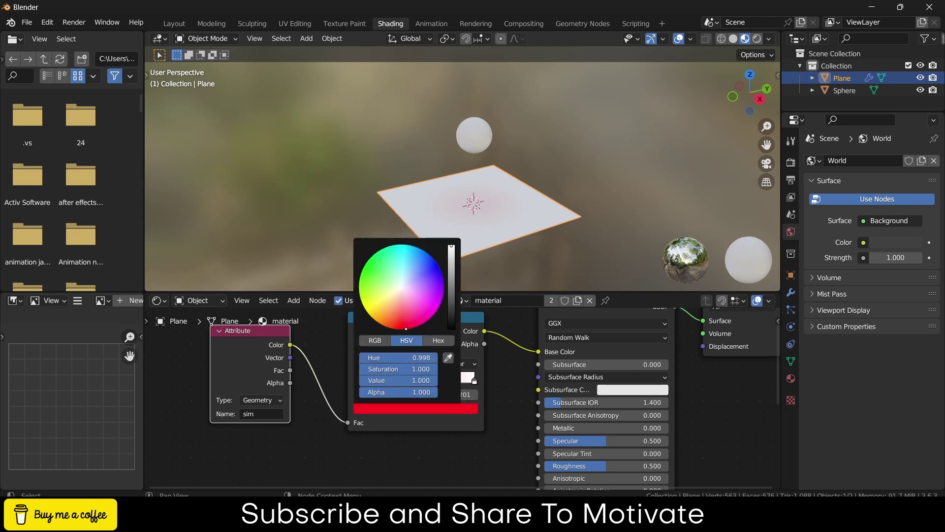
- Turn the end stop green and add yellow and yellow-green middle stops
click(475, 380)
click(467, 409)
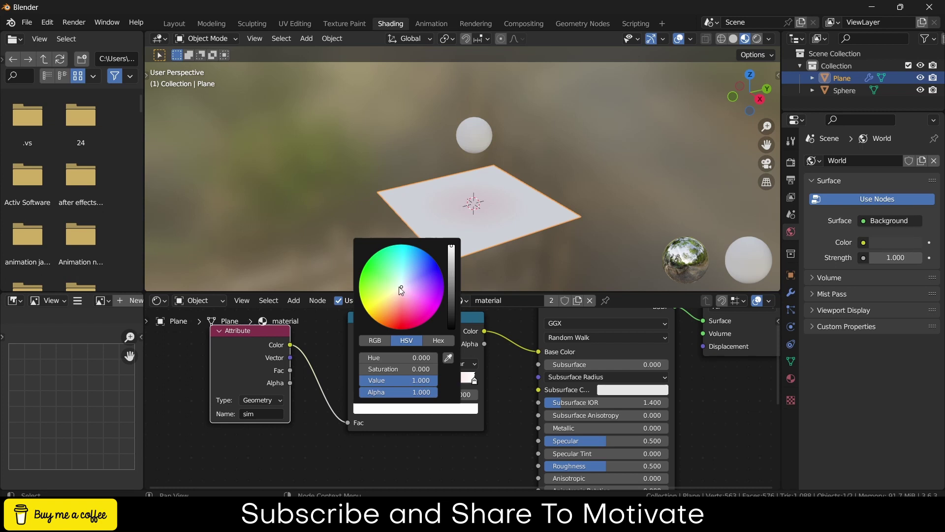
drag(399, 288, 371, 257)
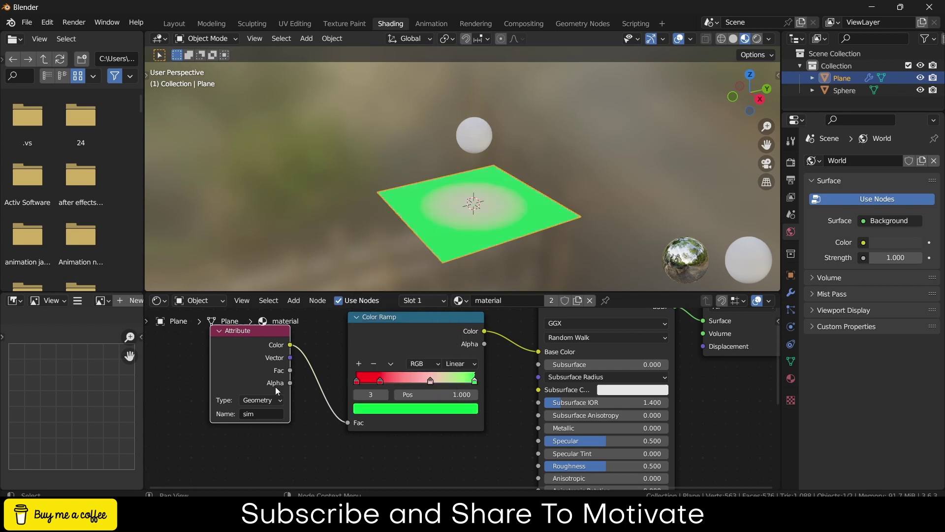
click(433, 380)
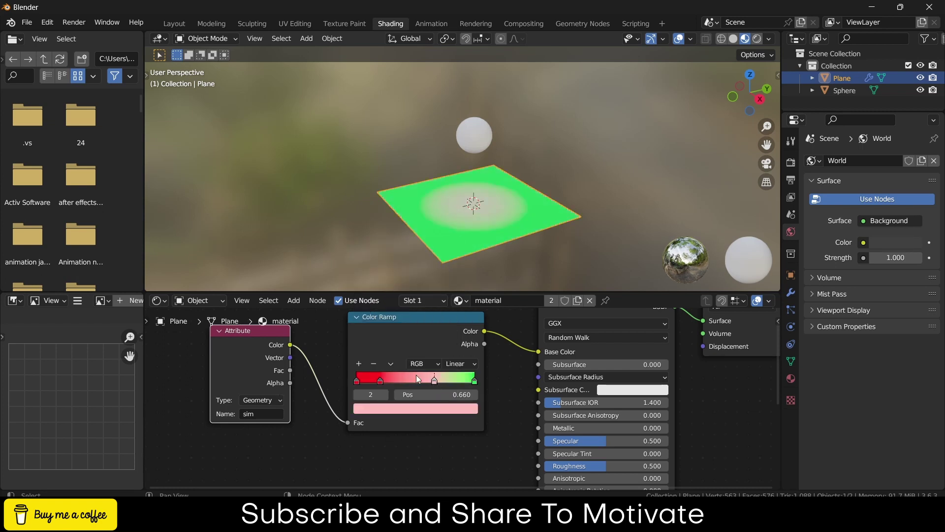
click(359, 364)
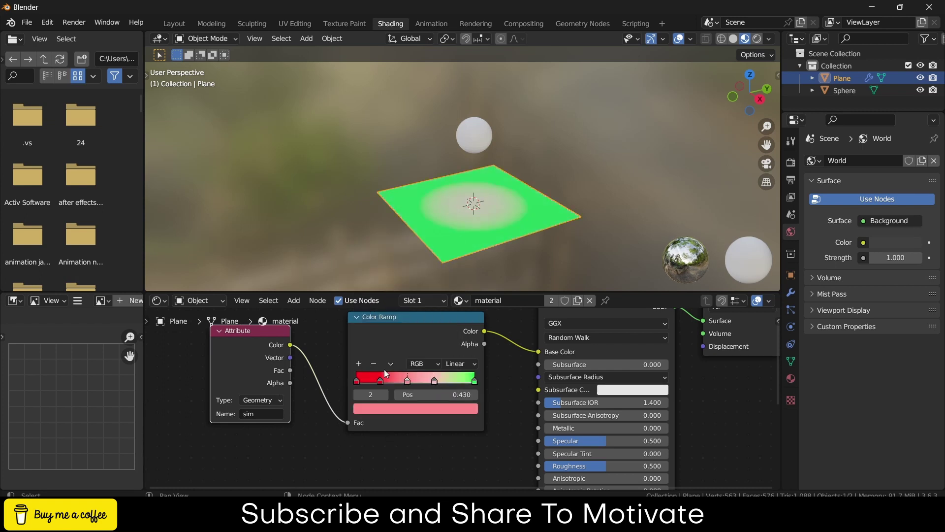
click(430, 410)
drag(385, 305, 368, 315)
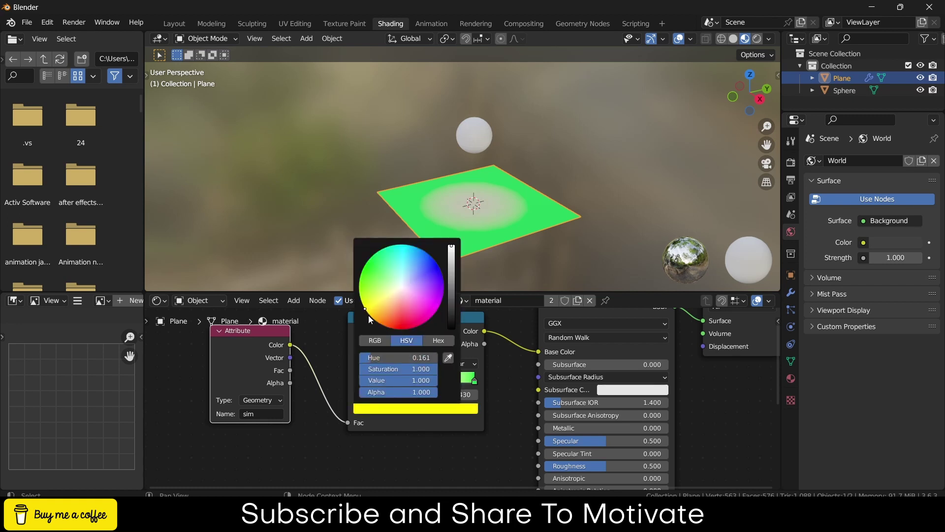
click(434, 380)
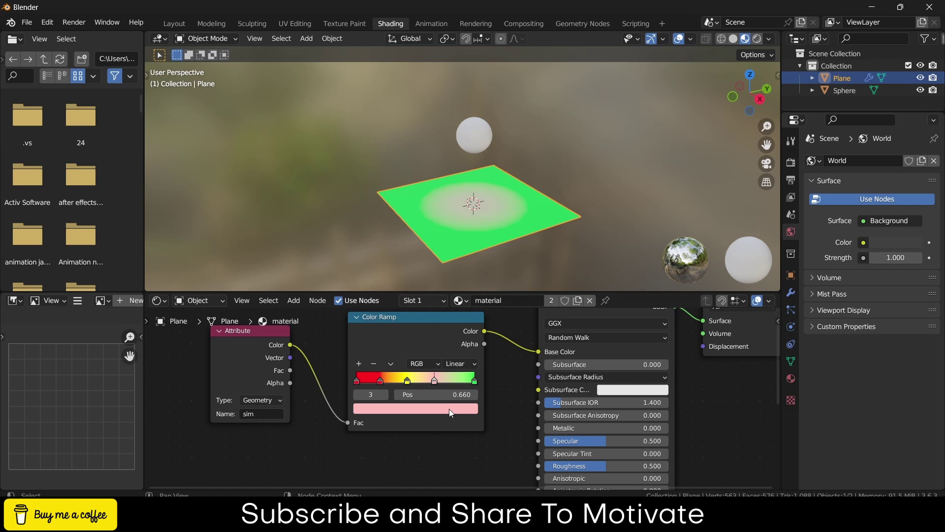
click(449, 409)
drag(404, 324, 363, 304)
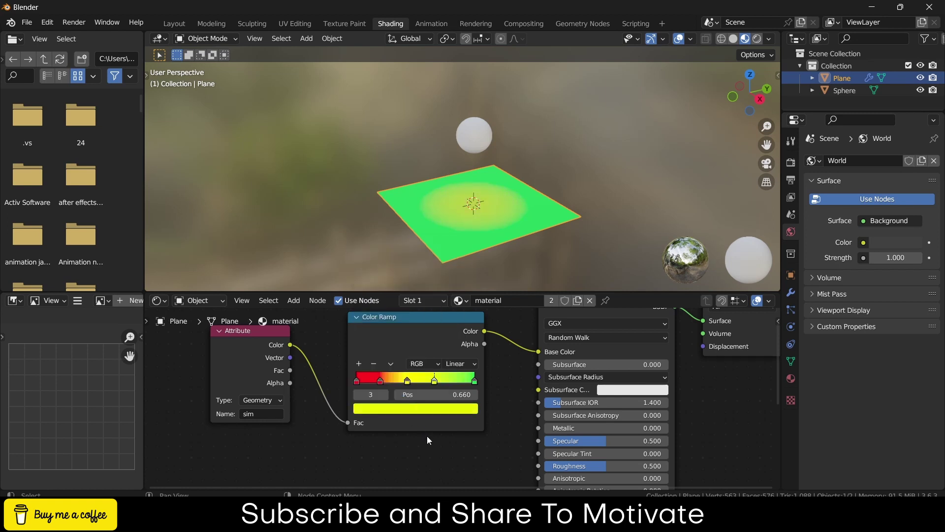
click(474, 146)
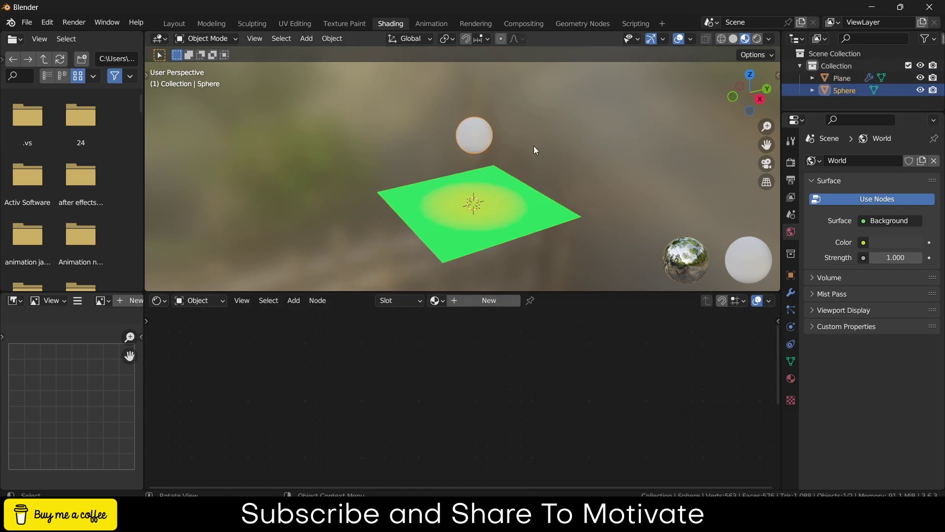
key(g)
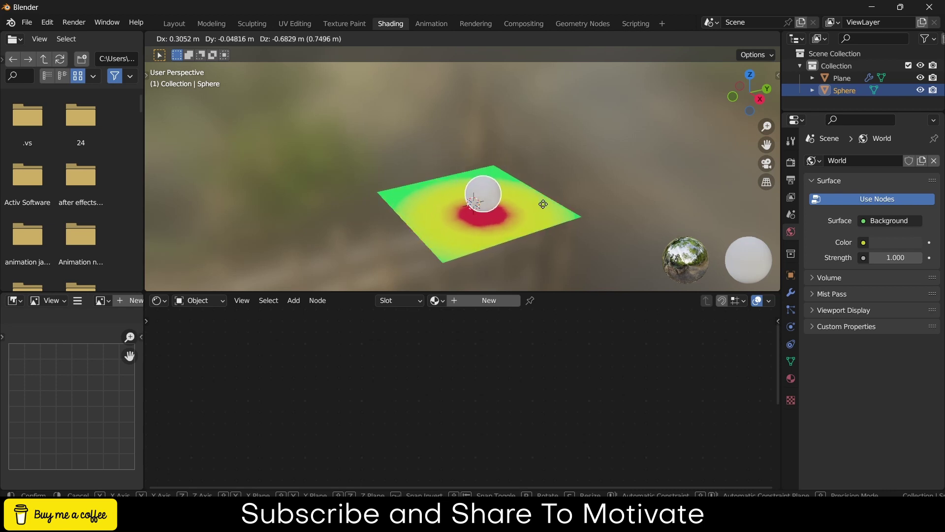
right_click(481, 203)
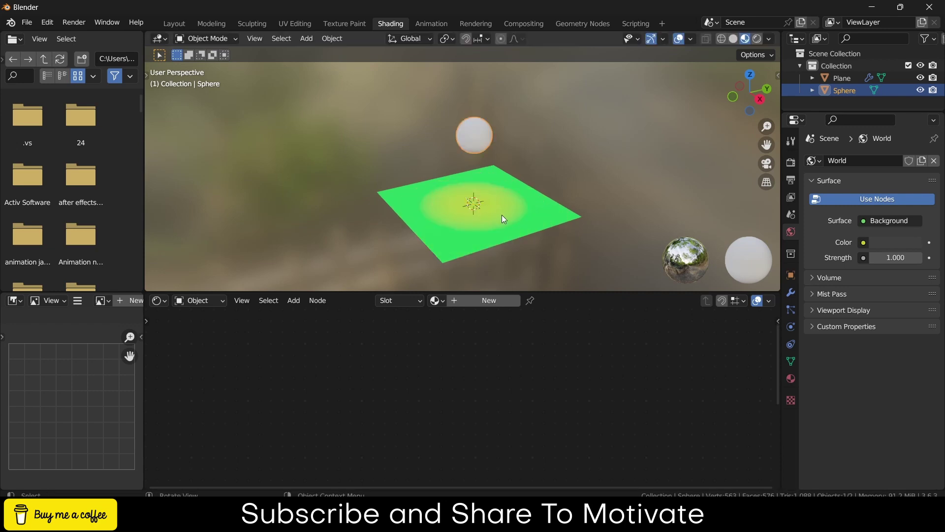
click(501, 215)
- Raise the Subdivide Mesh level to 5 in the Geometry Nodes workspace
click(571, 23)
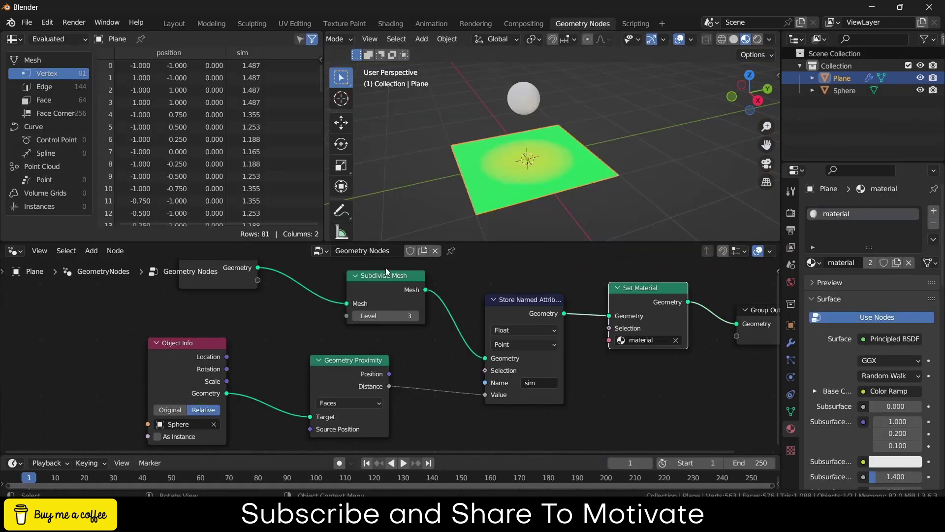
click(415, 316)
click(416, 316)
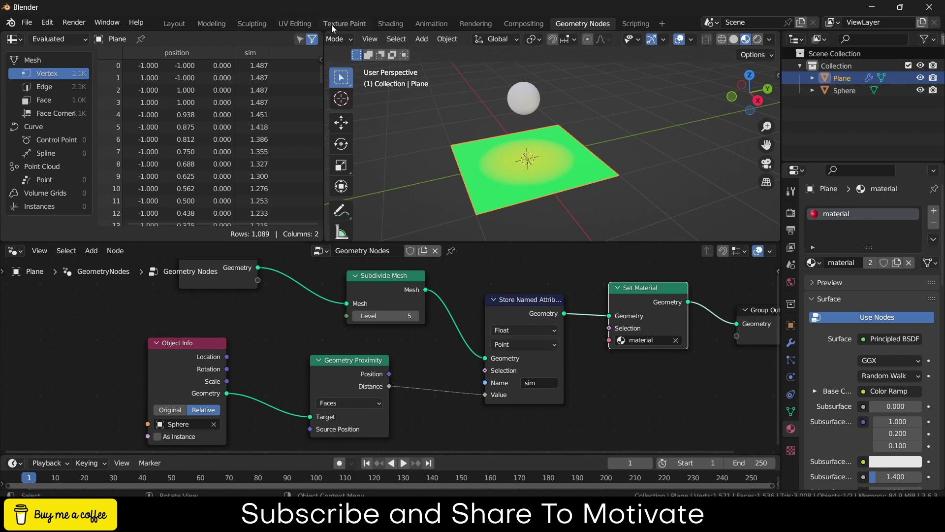
- Back in the Shading workspace, test-move the sphere and cancel
click(394, 25)
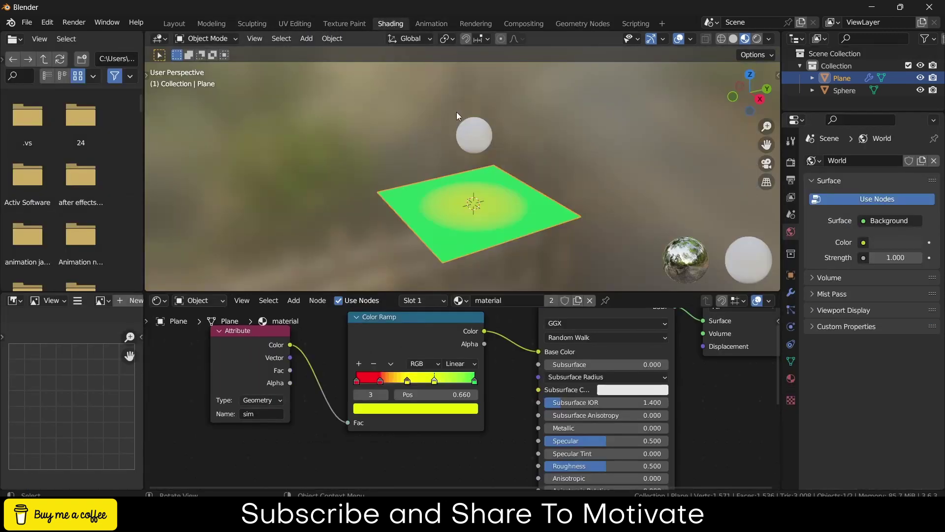
click(490, 132)
key(g)
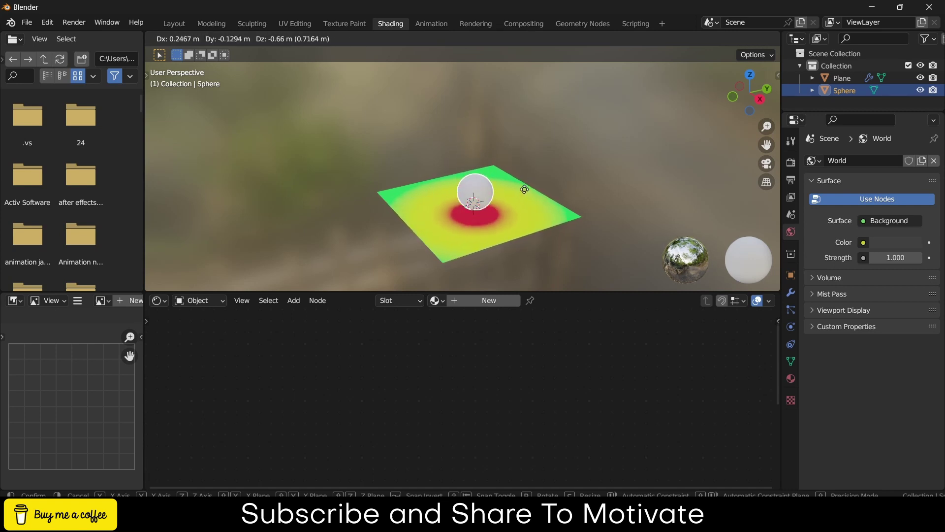
key(Escape)
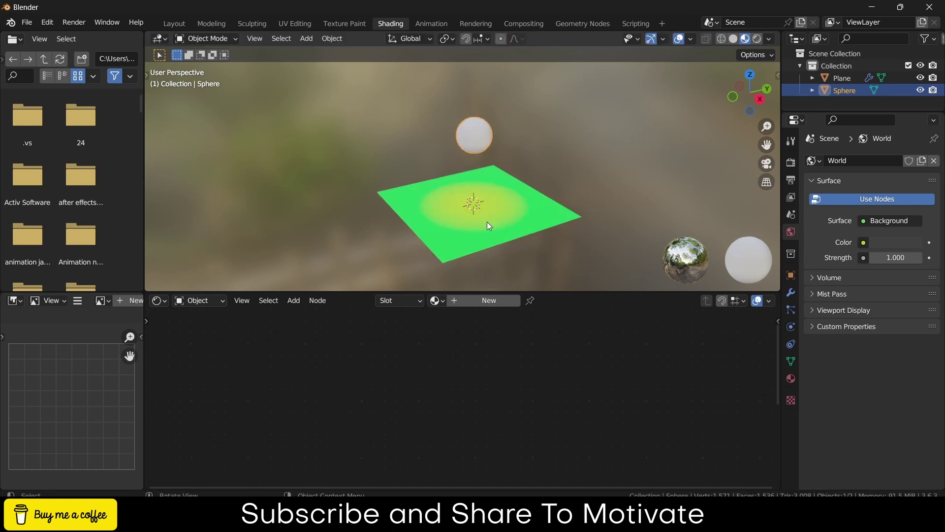
- Select the plane and slide the Color Ramp's middle stops to about 0.390 and 0.595
click(498, 225)
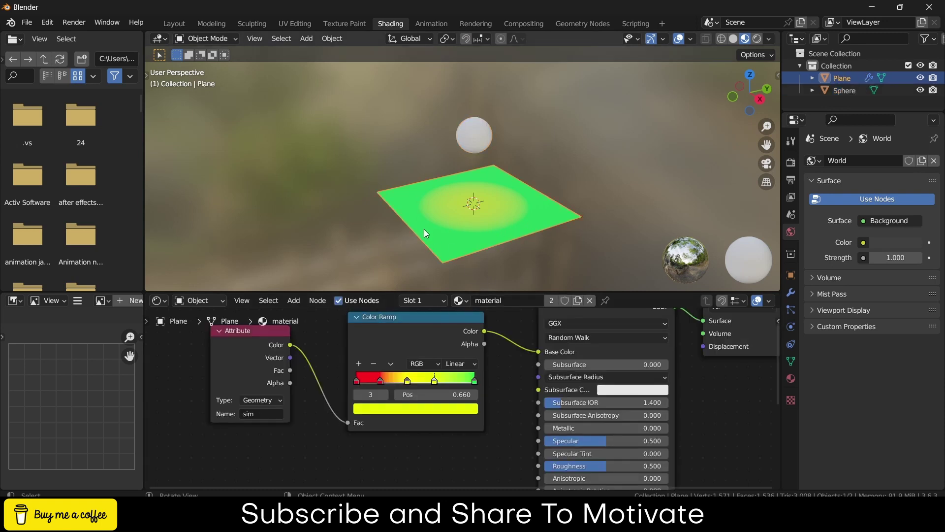
scroll(473, 249, up, 2)
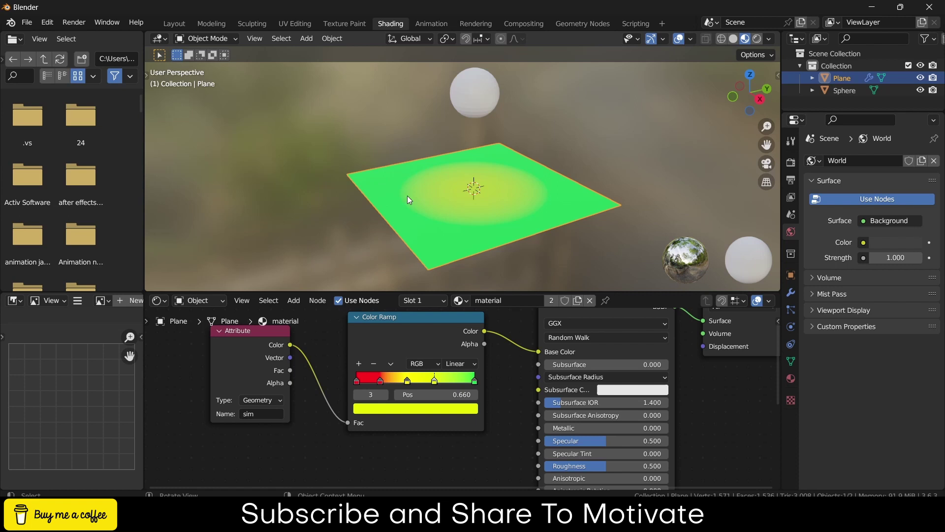
mouse_move(405, 382)
mouse_down()
mouse_move(434, 382)
mouse_move(394, 383)
mouse_move(458, 375)
mouse_move(408, 381)
mouse_up()
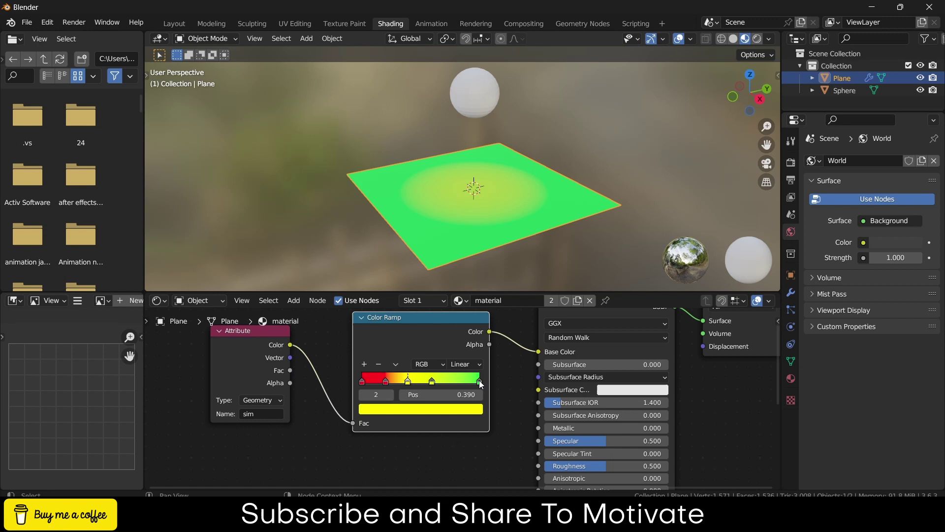
- Move the last stop left to about 0.78 and add a blue stop at the ramp's end
mouse_move(479, 380)
mouse_down()
mouse_move(452, 381)
mouse_move(478, 381)
mouse_up()
click(365, 364)
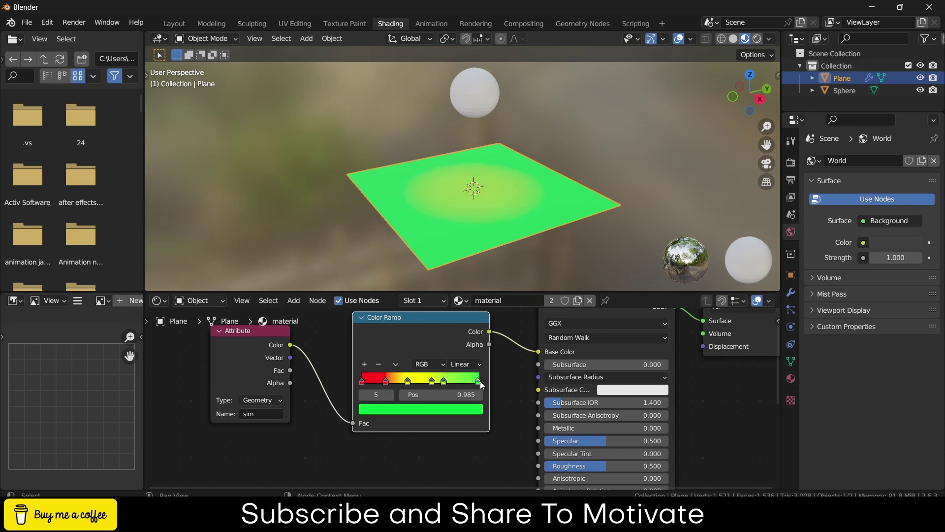
click(475, 409)
drag(425, 266, 435, 256)
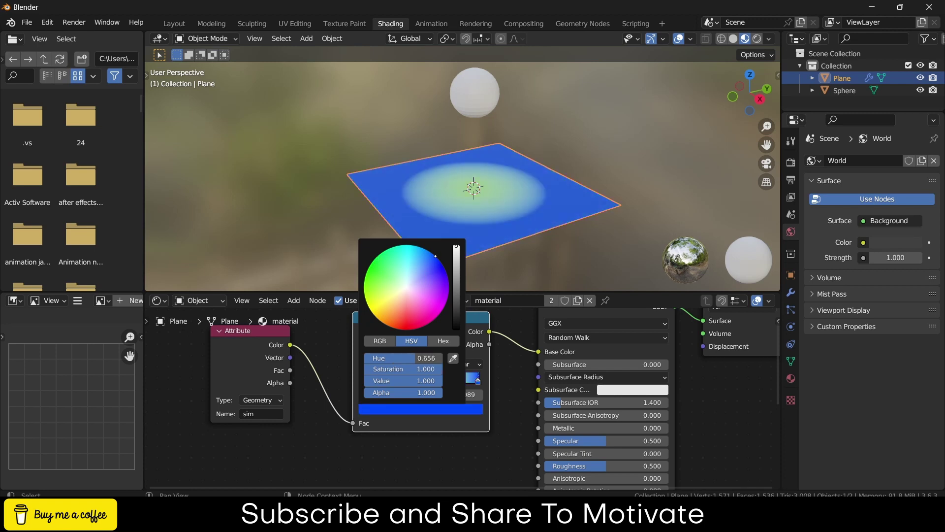
- Turn the Color Ramp stop at 0.595 green
click(453, 382)
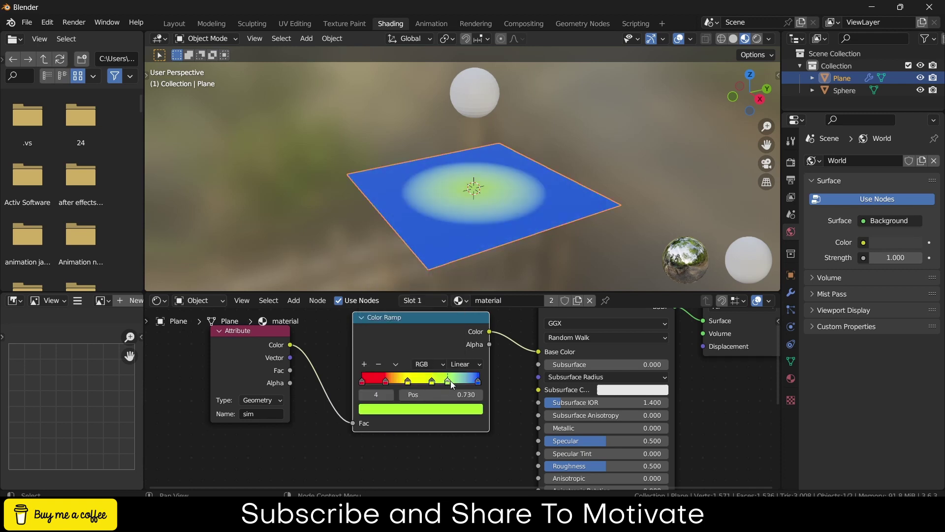
click(432, 382)
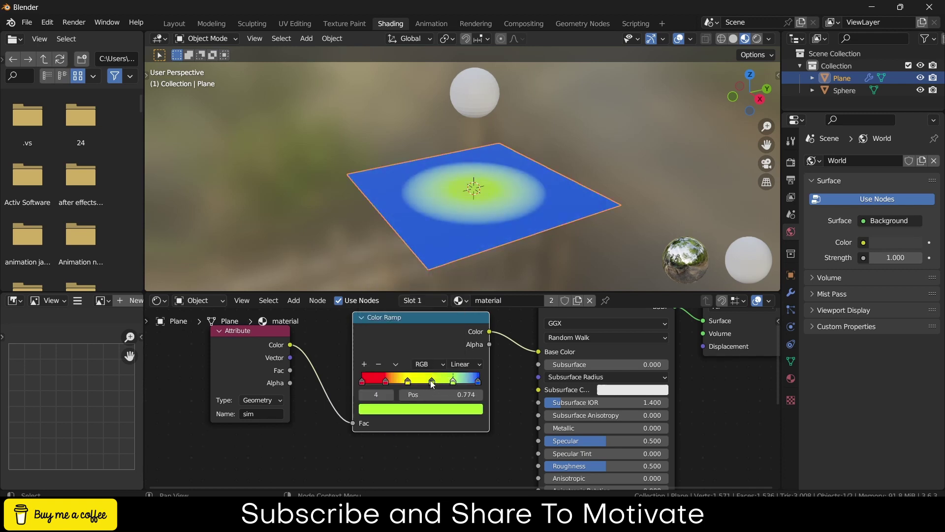
click(447, 408)
click(366, 288)
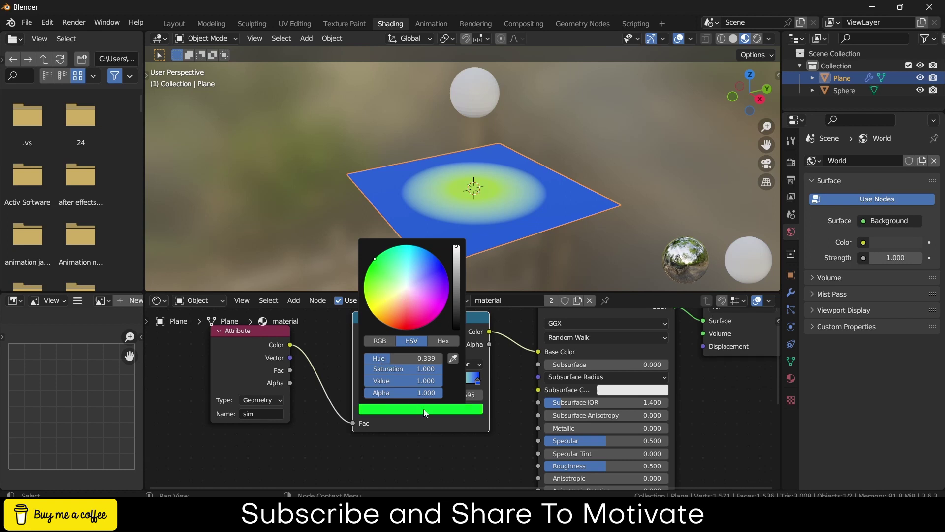
click(440, 449)
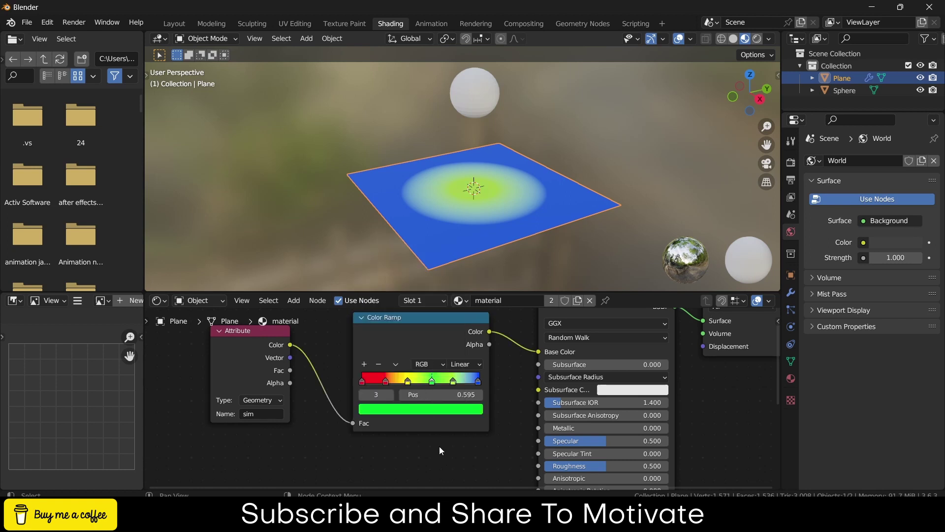
click(407, 382)
- Grab the sphere and lower it onto the plane to reveal the coloured rings
click(483, 105)
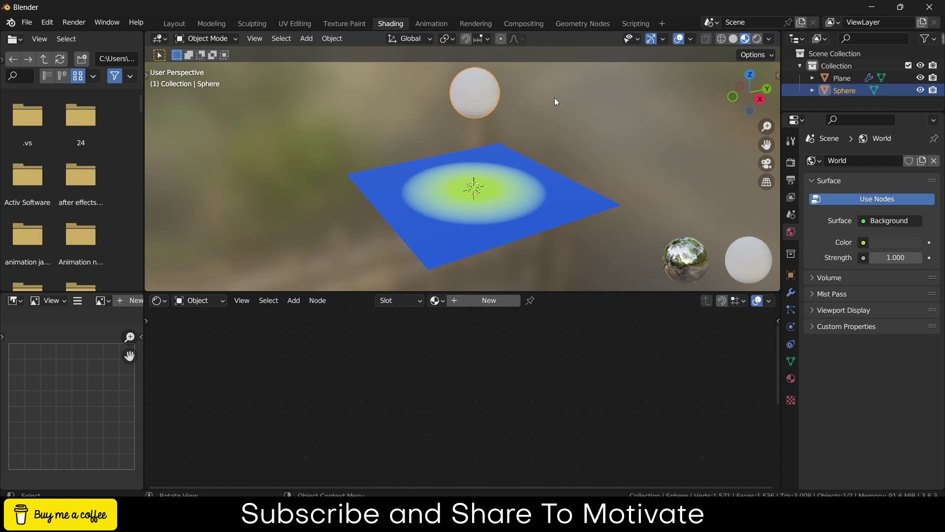
key(g)
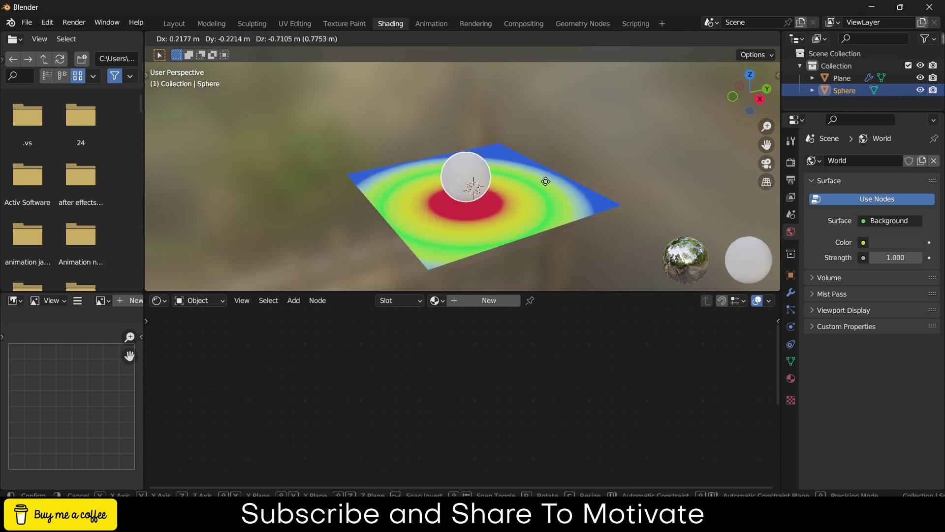